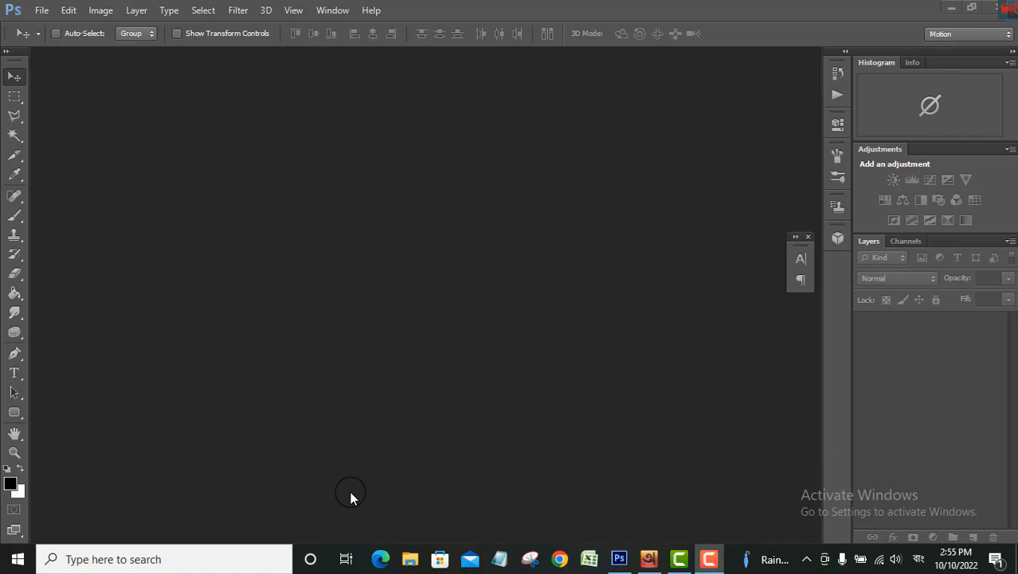
# - Create a 1920 x 1080 pixel RGB document at 300 pixels/inch with a white background, and dock its window
pyautogui.click(41, 11)
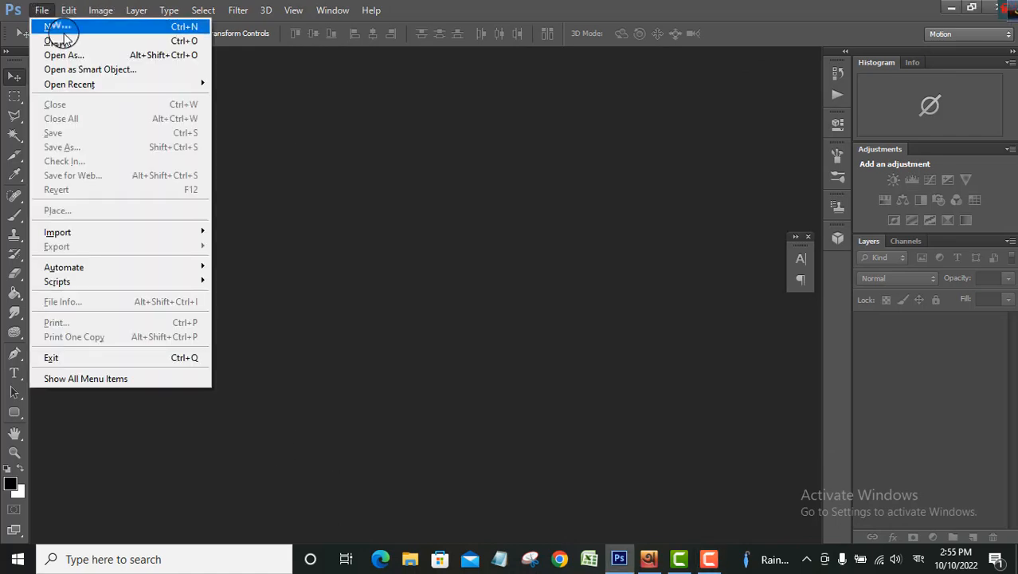
pyautogui.click(56, 30)
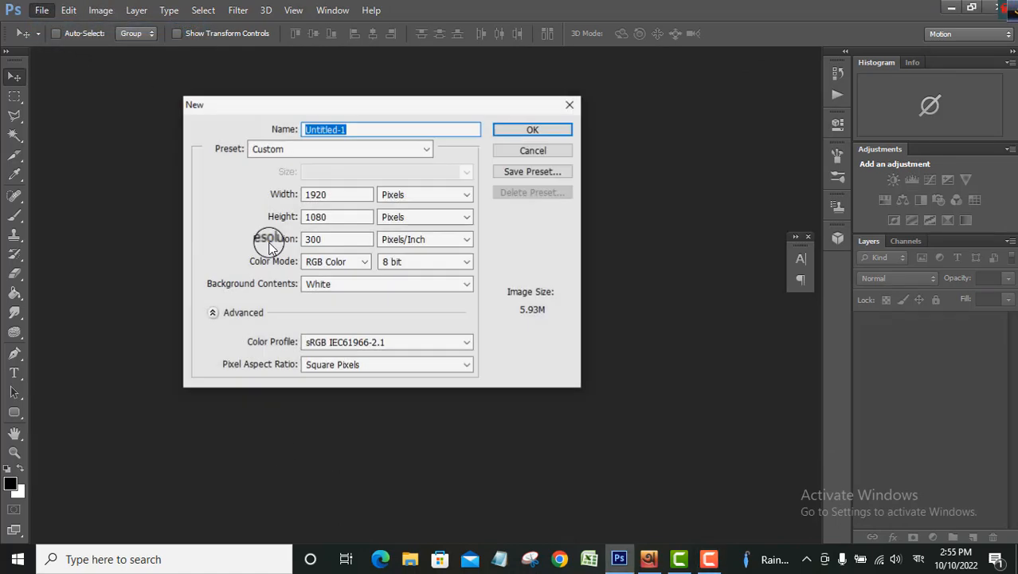
pyautogui.moveTo(335, 195); pyautogui.dragTo(281, 195)
pyautogui.click(336, 197)
pyautogui.moveTo(337, 215); pyautogui.dragTo(312, 238)
pyautogui.click(334, 216)
pyautogui.click(335, 239)
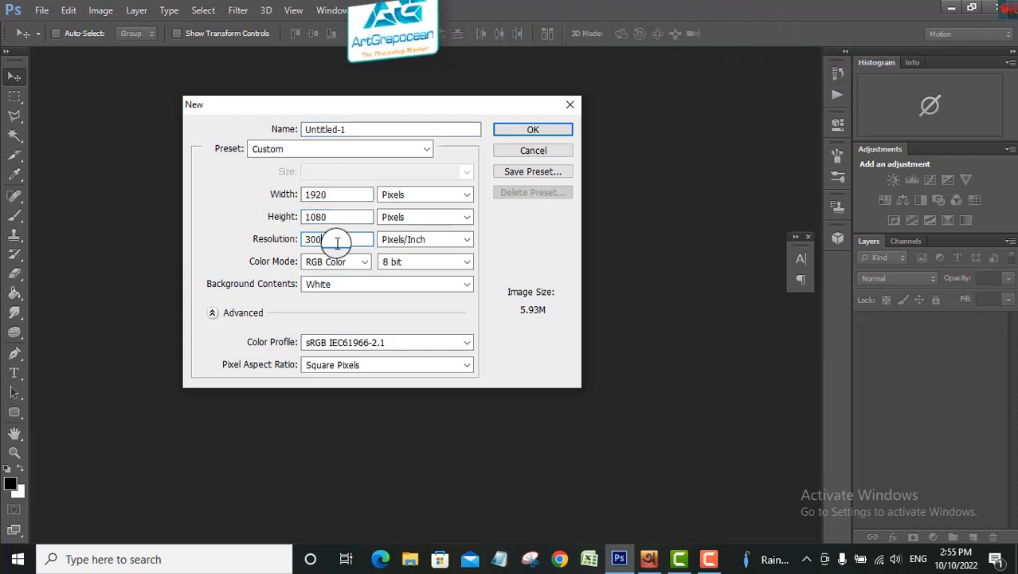
pyautogui.click(363, 287)
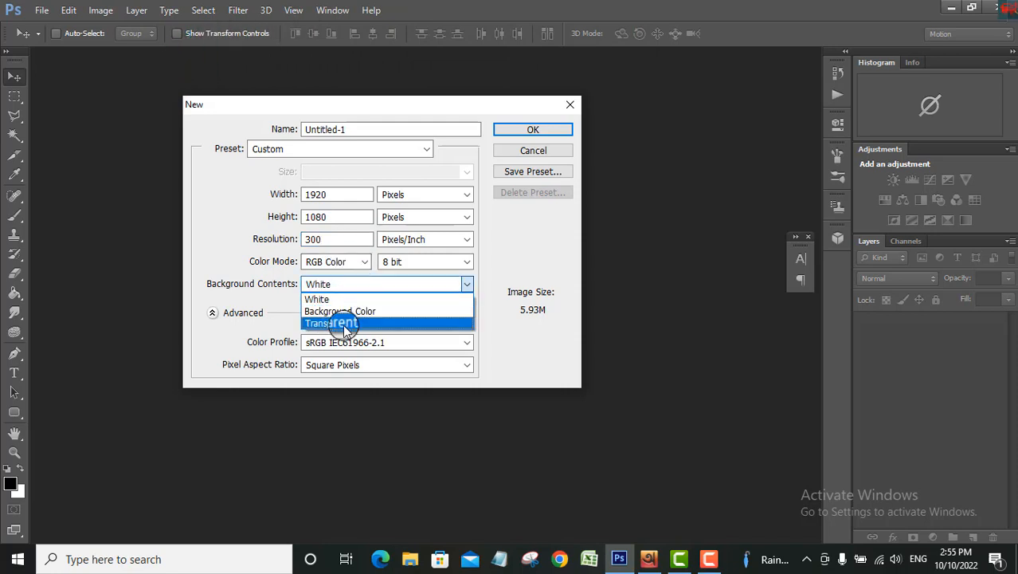
pyautogui.click(334, 300)
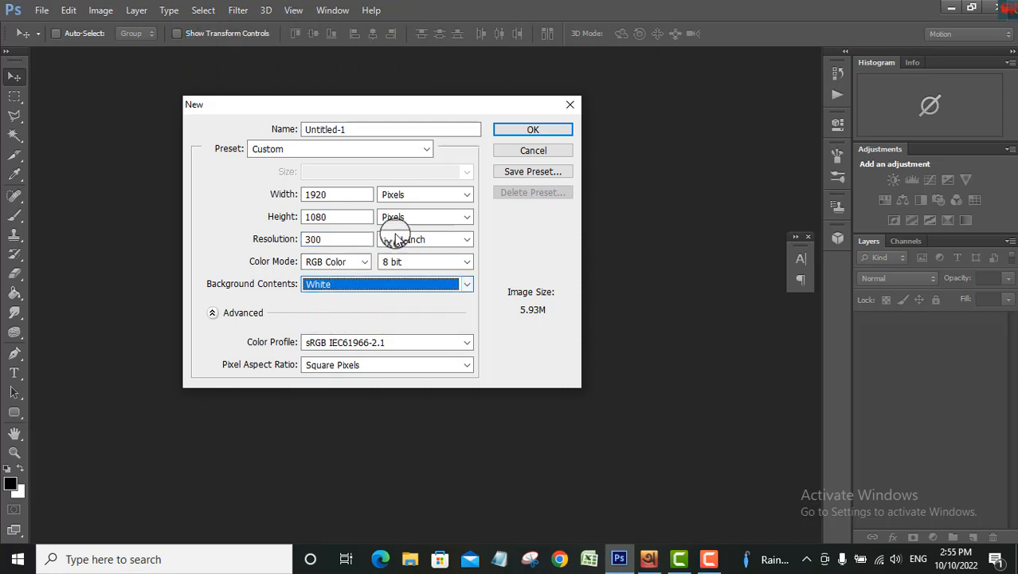
pyautogui.click(534, 130)
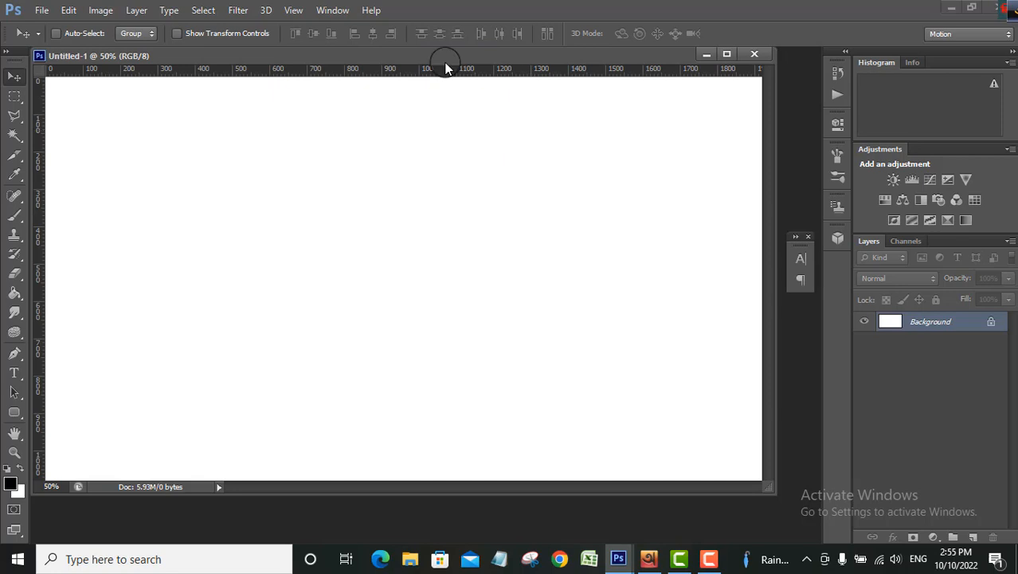
pyautogui.moveTo(444, 69); pyautogui.dragTo(481, 64)
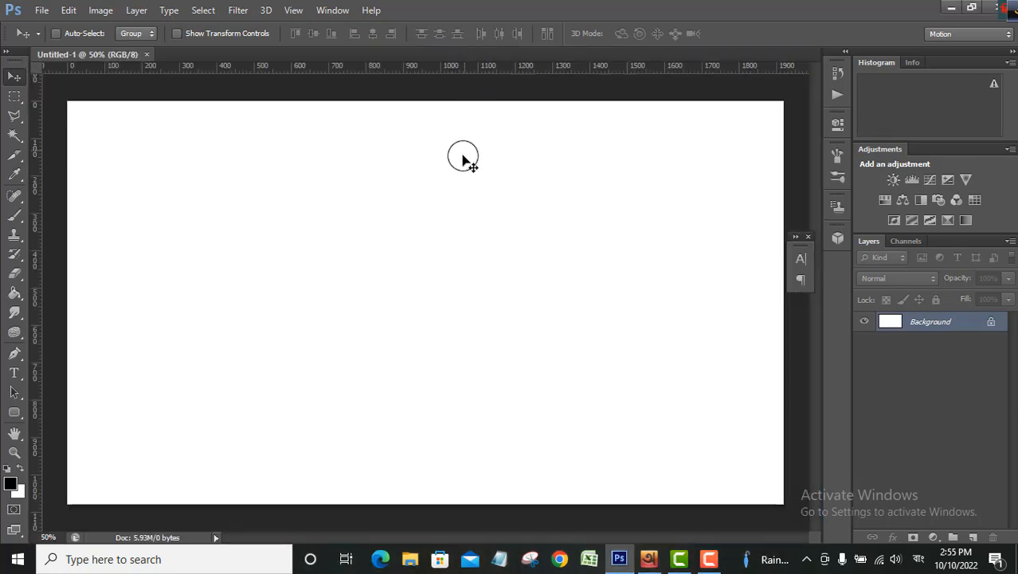
# - Add a text layer on the canvas with the space-separated Bengali characters ফ, ট, ে, শ, া and প
pyautogui.click(13, 372)
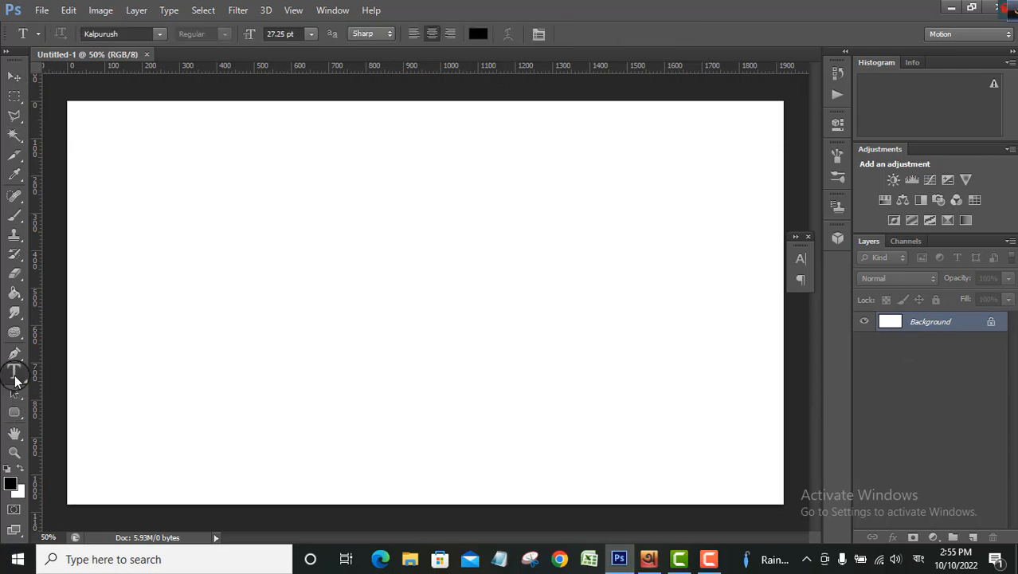
pyautogui.click(361, 281)
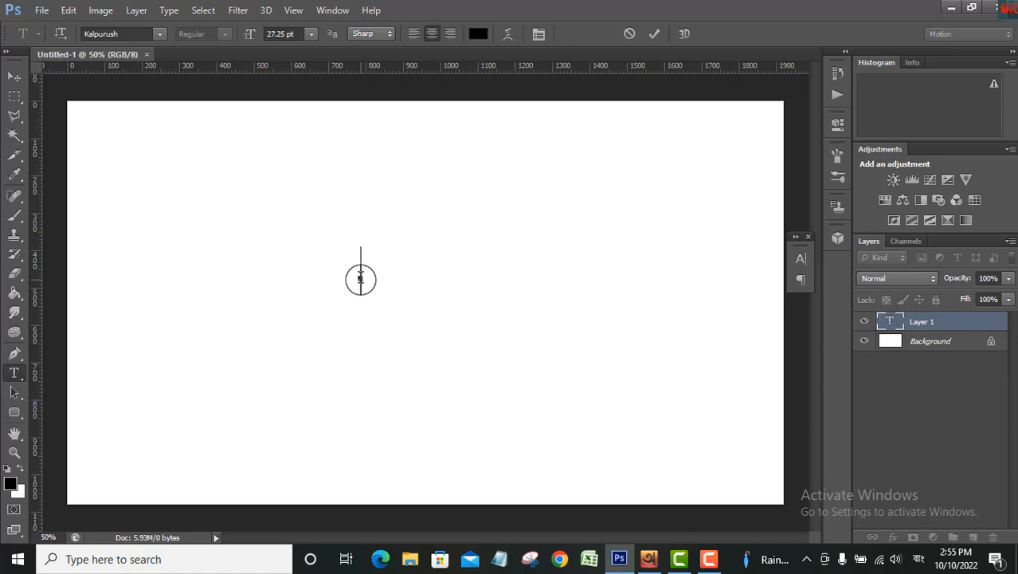
pyautogui.write('f')
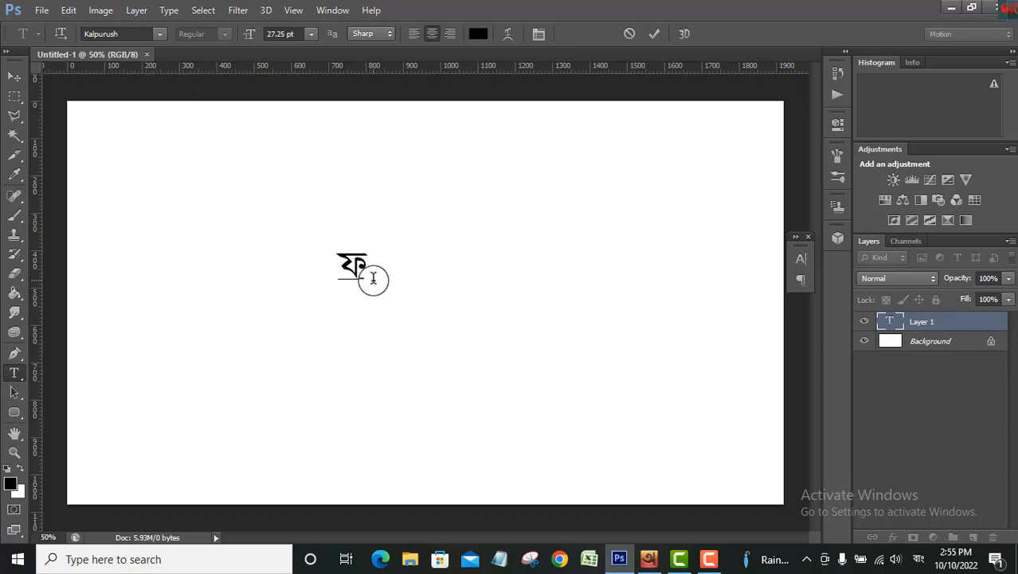
pyautogui.write(' t')
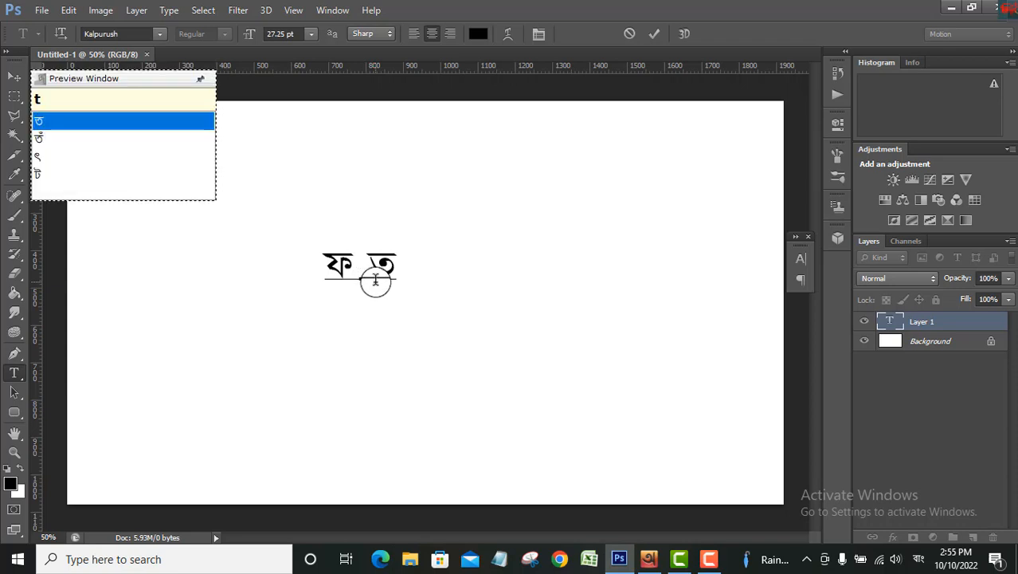
pyautogui.click(38, 173)
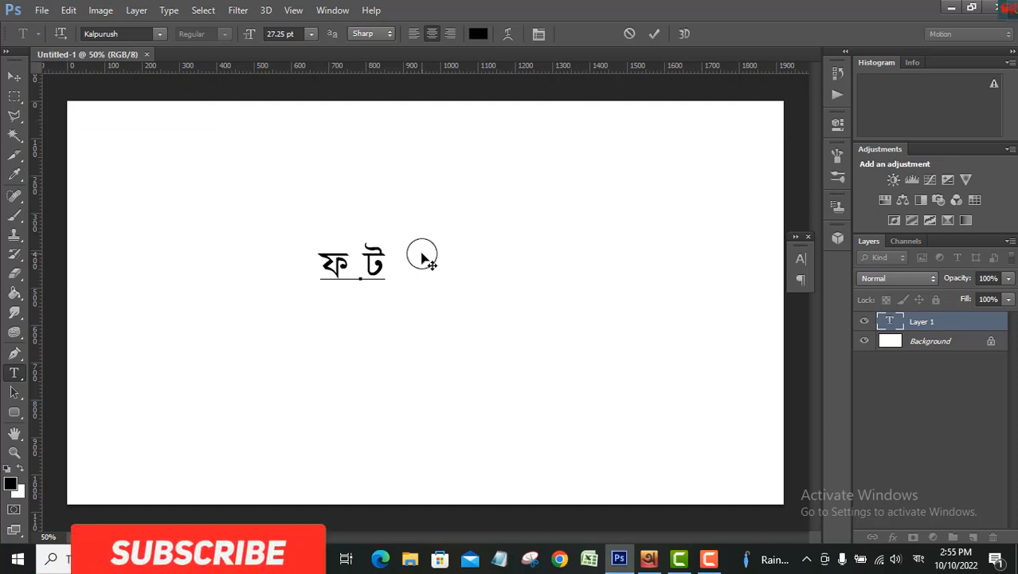
pyautogui.write('e')
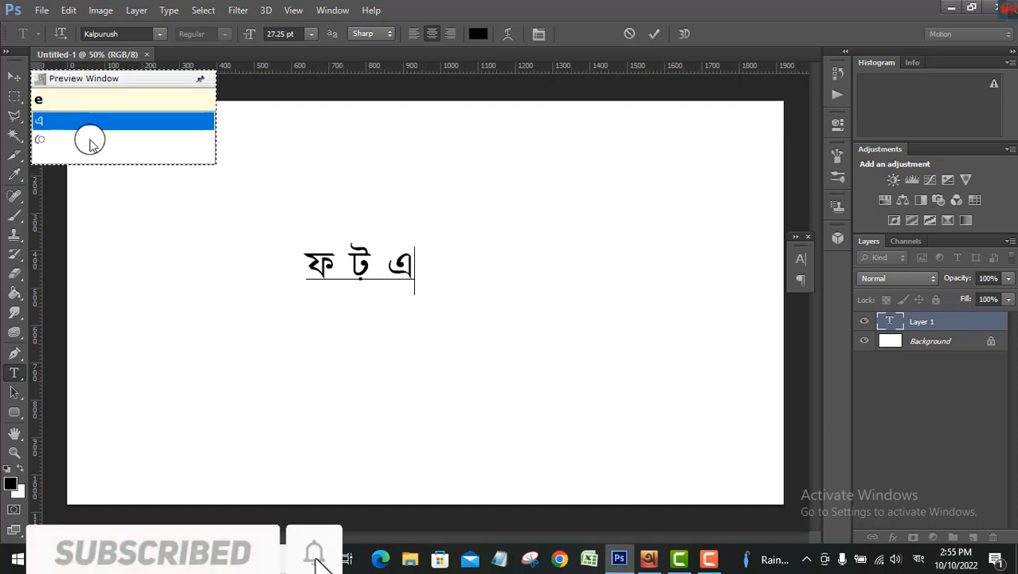
pyautogui.click(90, 141)
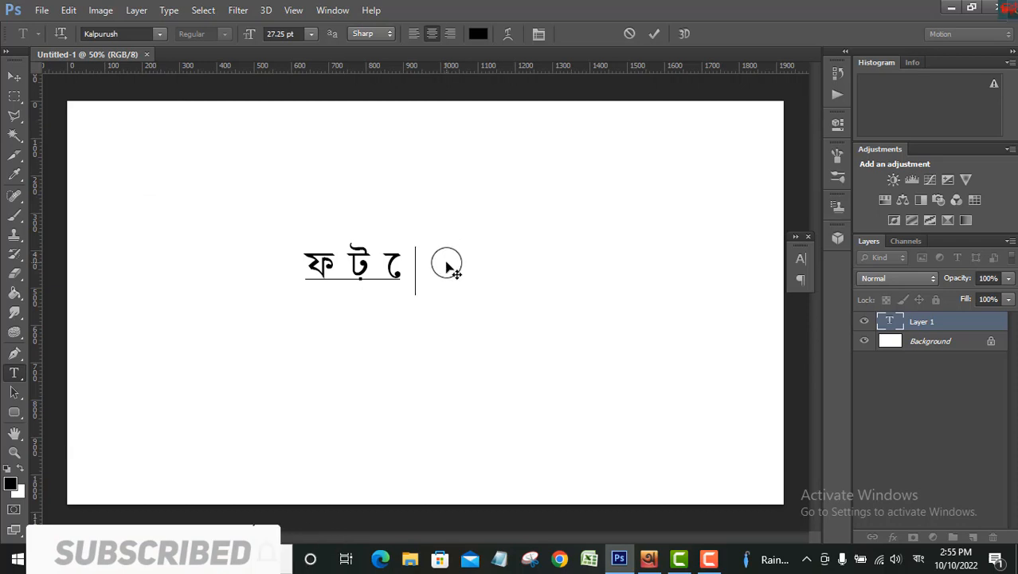
pyautogui.write('s')
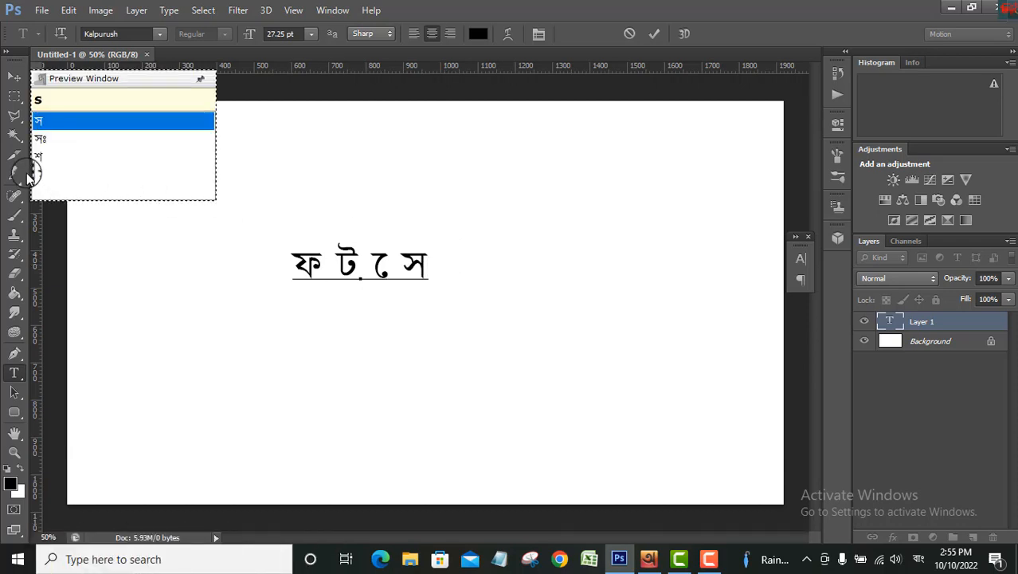
pyautogui.click(50, 154)
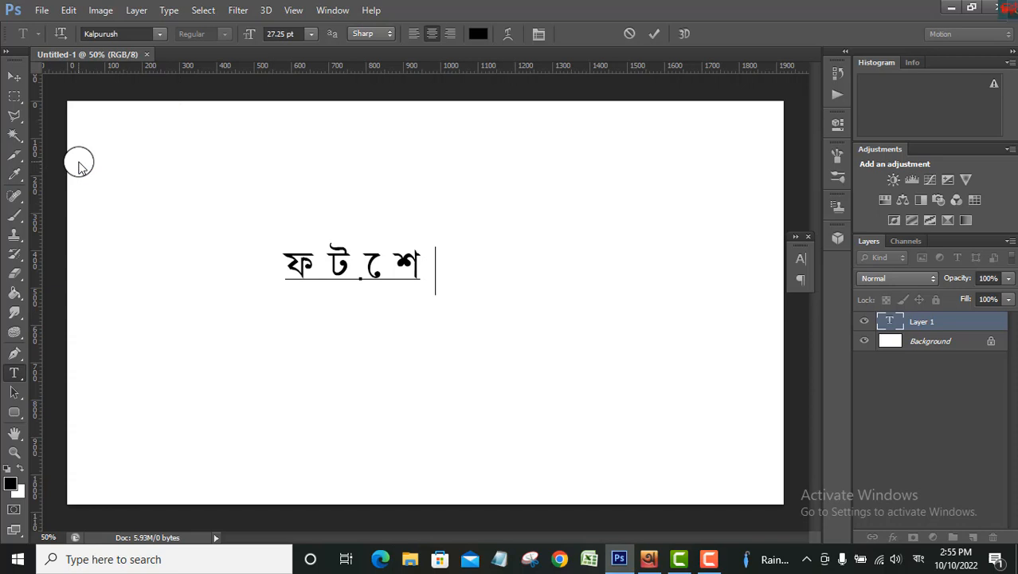
pyautogui.write('a')
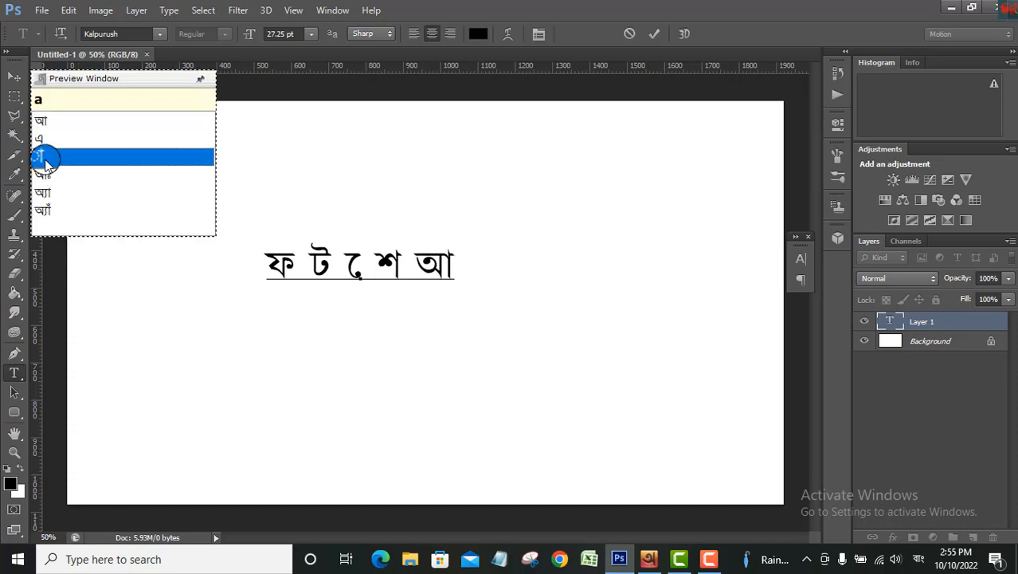
pyautogui.click(41, 158)
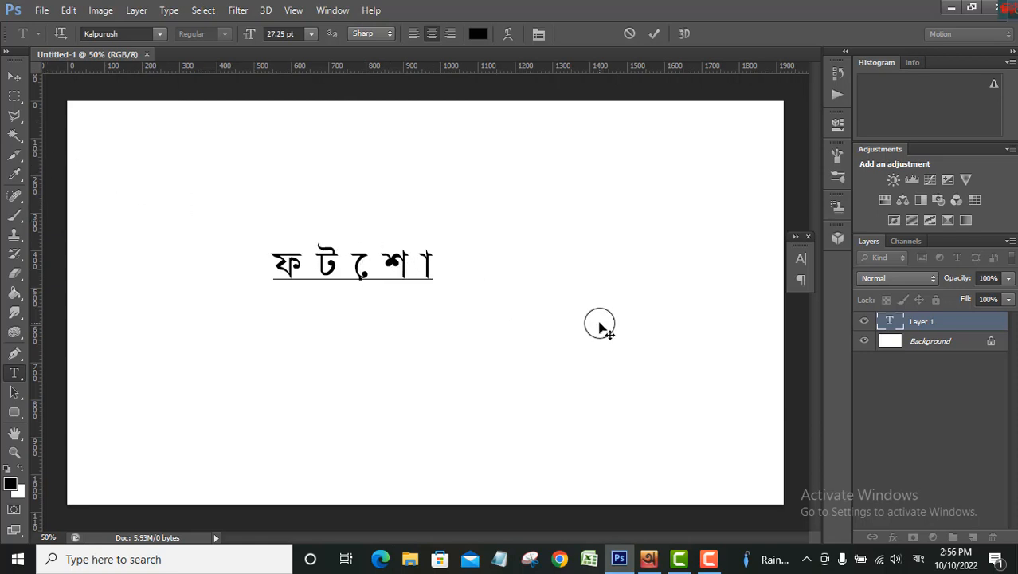
pyautogui.write('p')
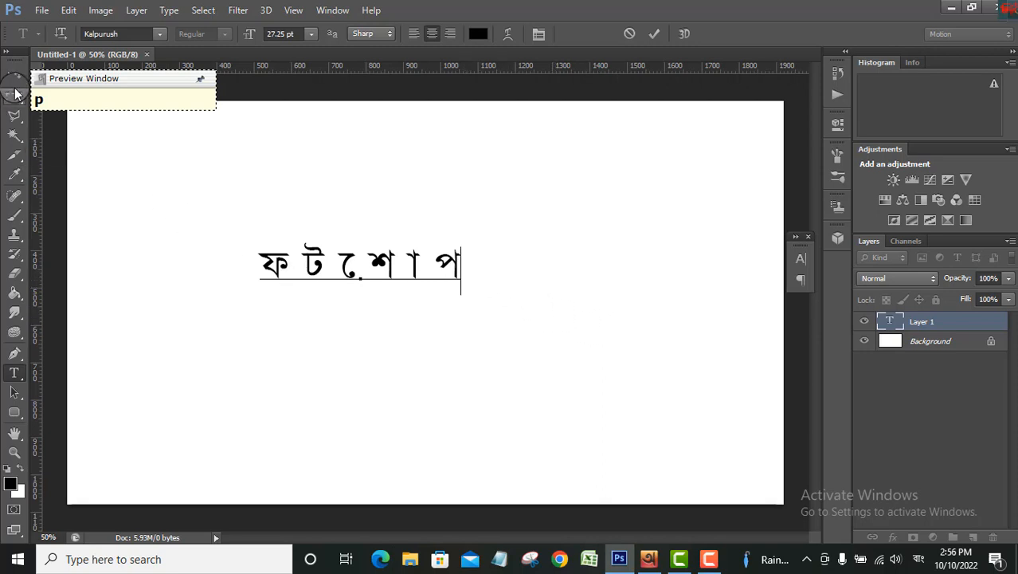
# - Remove the spaces between the Bengali characters so the text reads as the single word ফটশোপ
pyautogui.click(411, 264)
pyautogui.press('BackSpace')
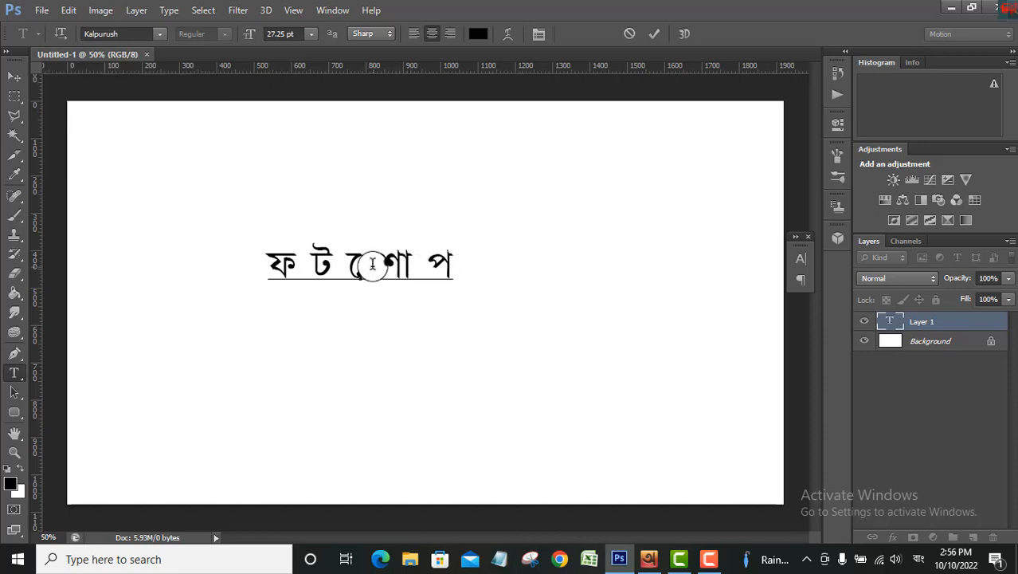
pyautogui.press('BackSpace')
pyautogui.press('BackSpace')
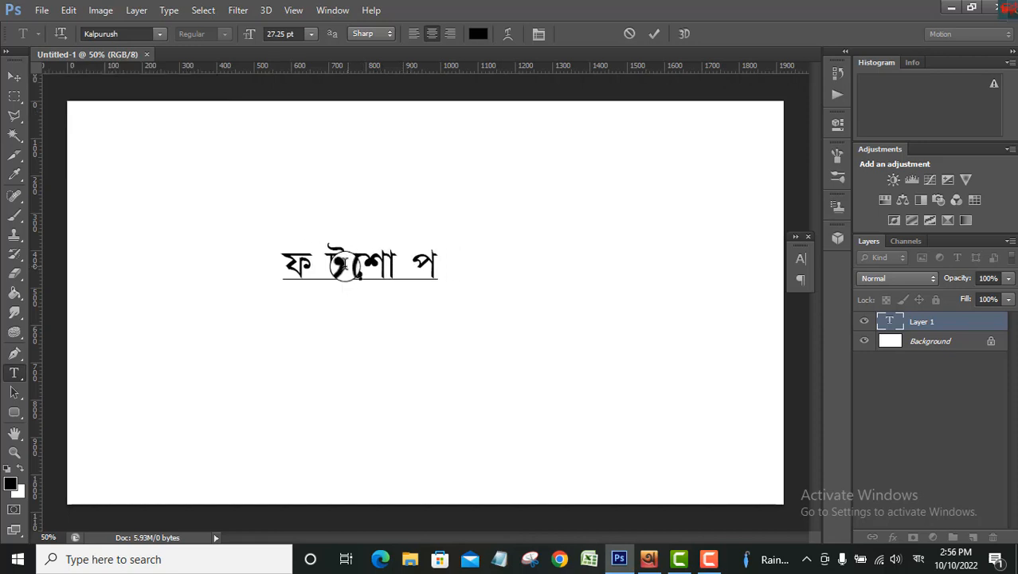
pyautogui.click(325, 261)
pyautogui.press('BackSpace')
pyautogui.press('BackSpace')
pyautogui.click(396, 264)
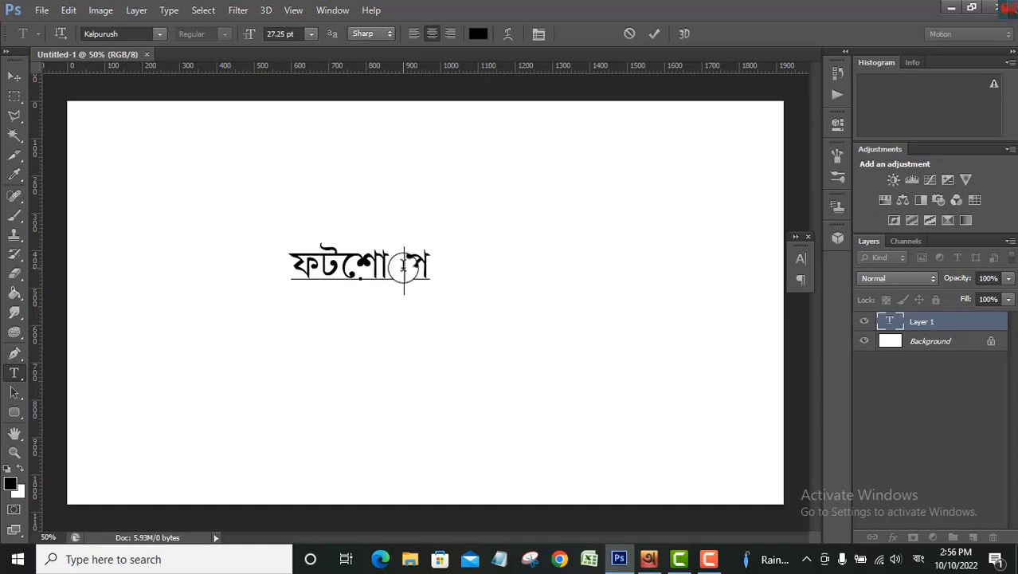
pyautogui.press('BackSpace')
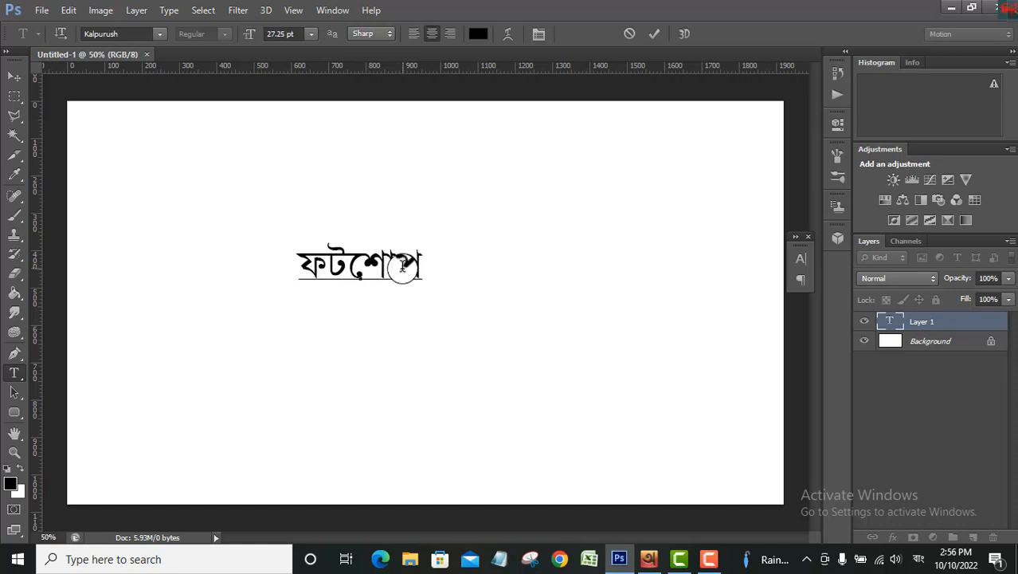
# - Show transform controls and enlarge the Bengali text to about 558% width and 725% height, positioned across the canvas
pyautogui.click(14, 76)
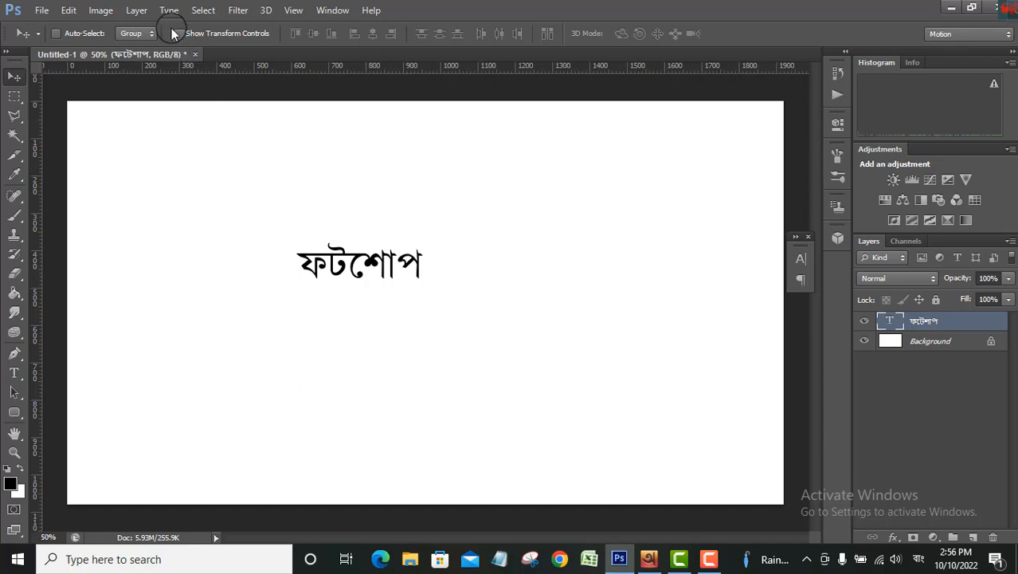
pyautogui.click(177, 33)
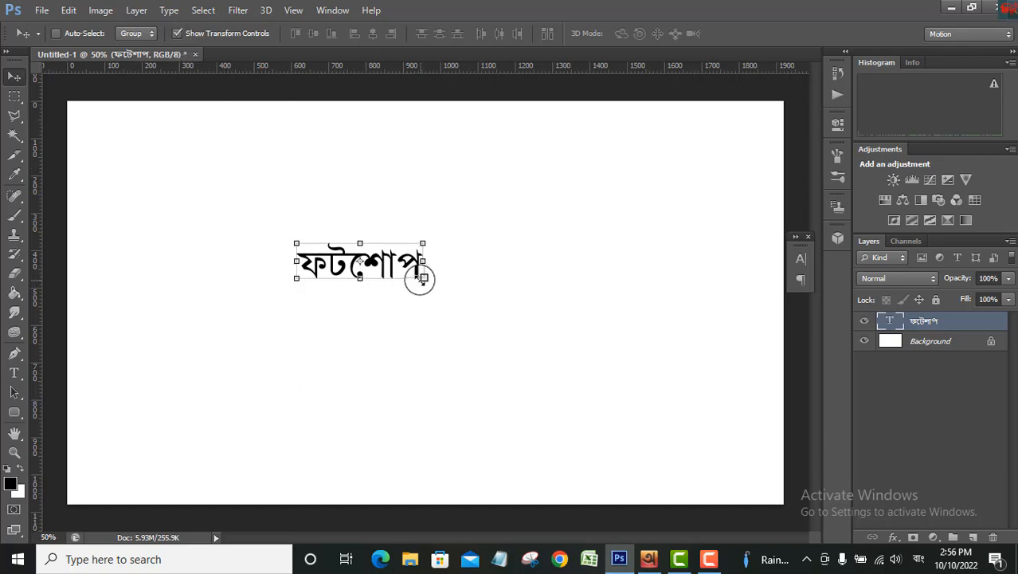
pyautogui.moveTo(422, 277); pyautogui.dragTo(773, 142)
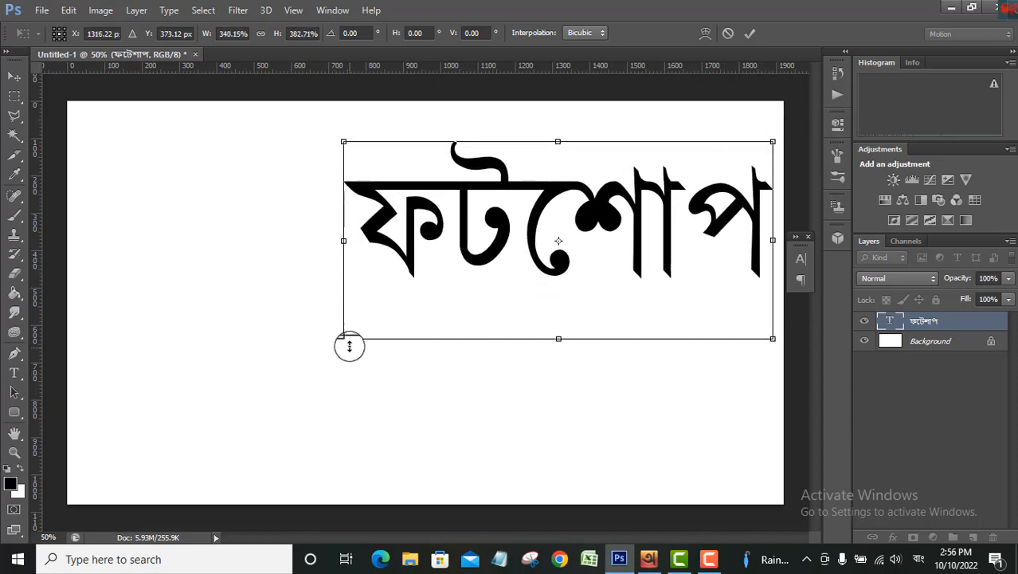
pyautogui.moveTo(343, 339); pyautogui.dragTo(76, 552)
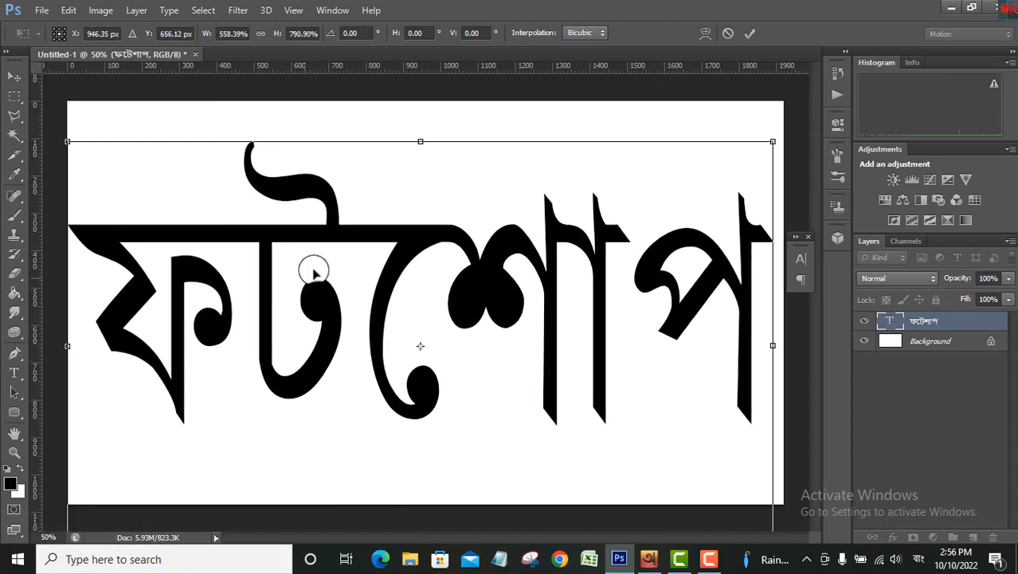
pyautogui.moveTo(425, 141); pyautogui.dragTo(418, 173)
pyautogui.moveTo(416, 298); pyautogui.dragTo(425, 295)
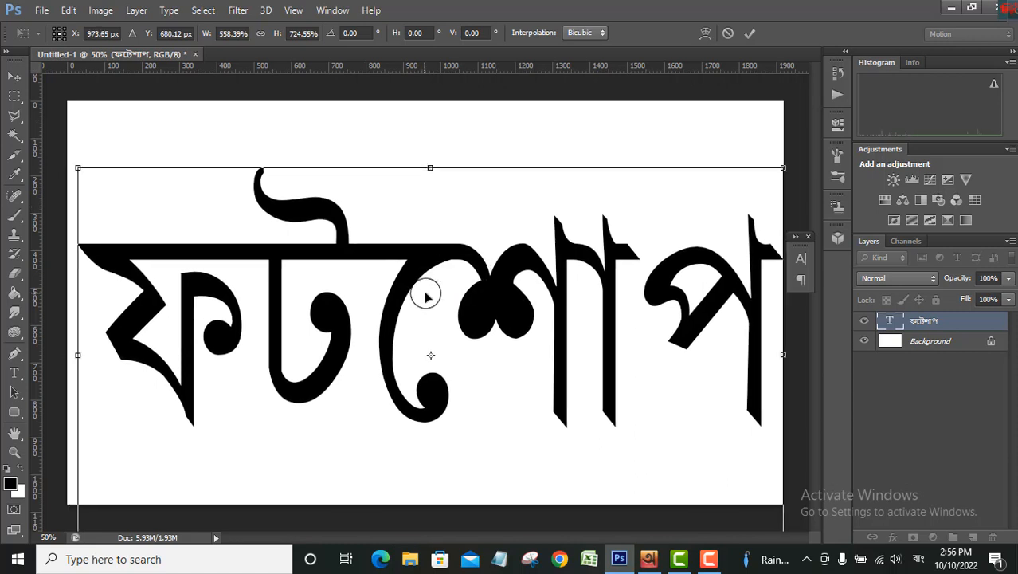
pyautogui.click(753, 33)
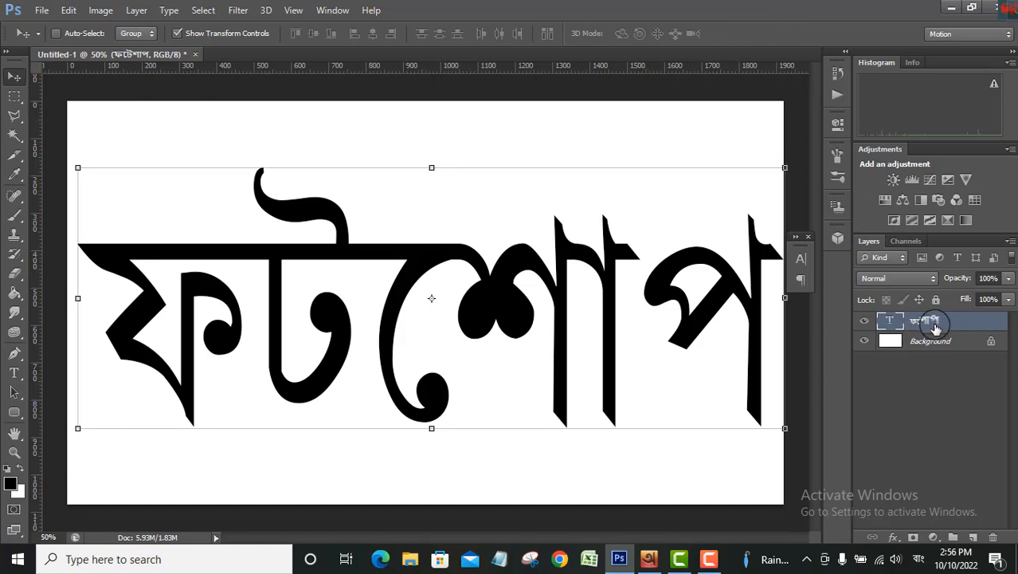
# - Convert the locked Background into a regular layer with the default settings
pyautogui.click(948, 343)
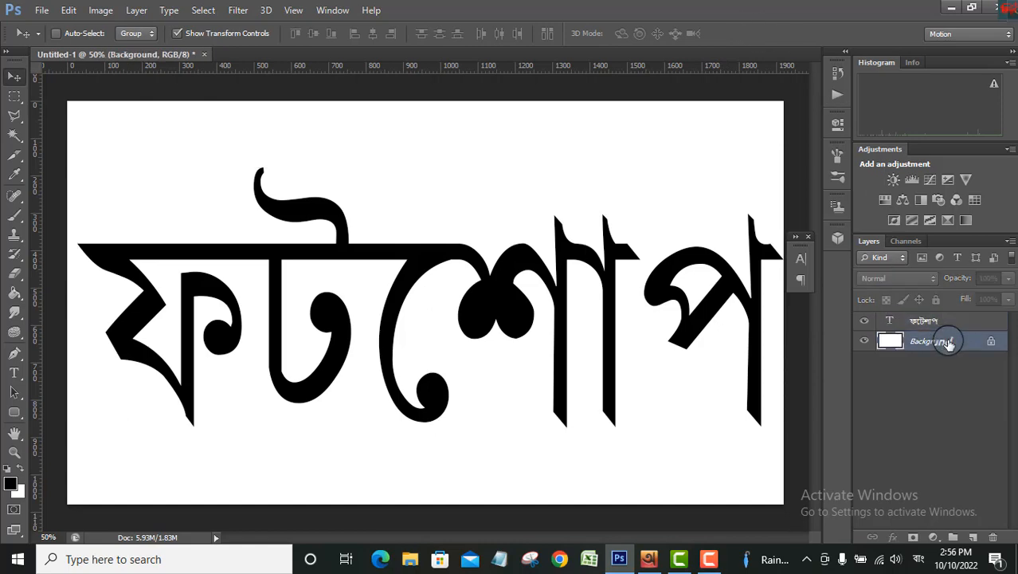
pyautogui.doubleClick(948, 342)
pyautogui.click(637, 174)
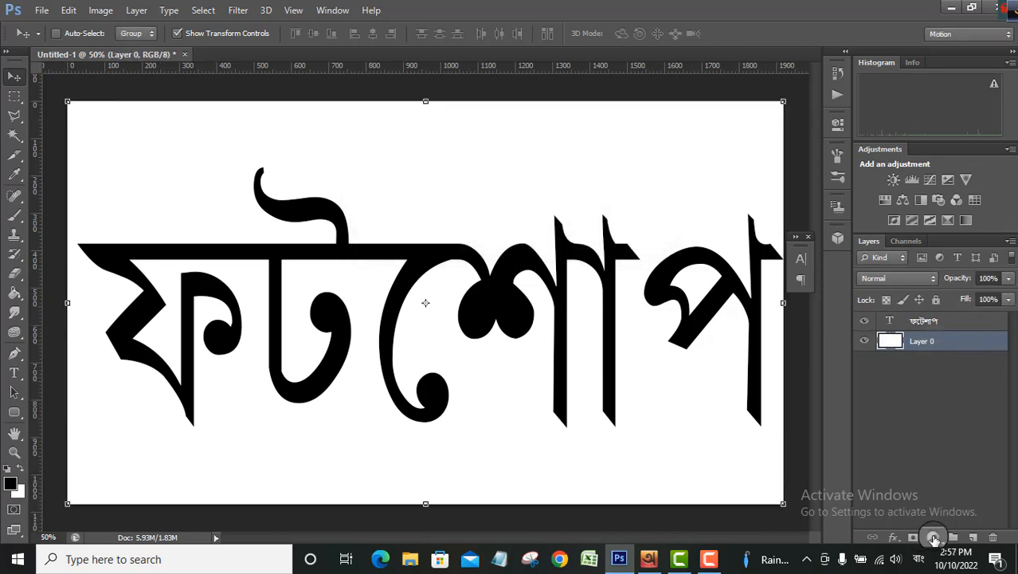
# - Add a Gradient Overlay effect to the white background layer, Layer 0
pyautogui.click(934, 538)
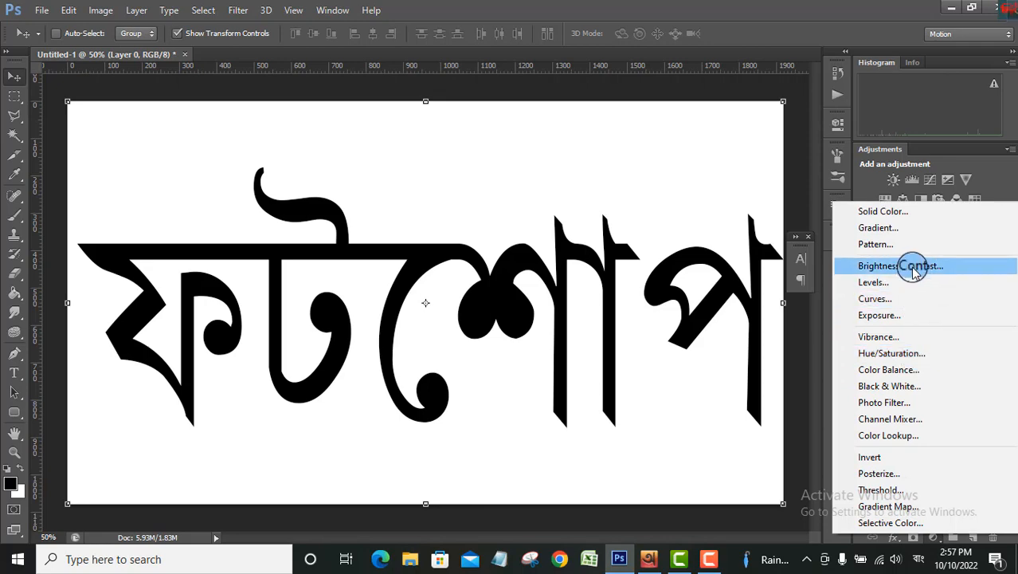
pyautogui.click(870, 191)
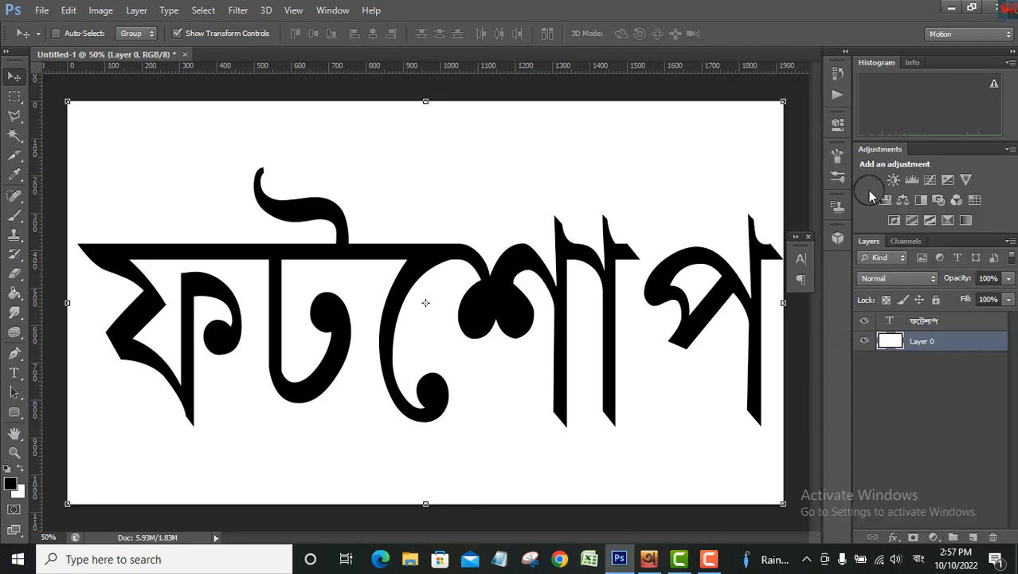
pyautogui.click(894, 538)
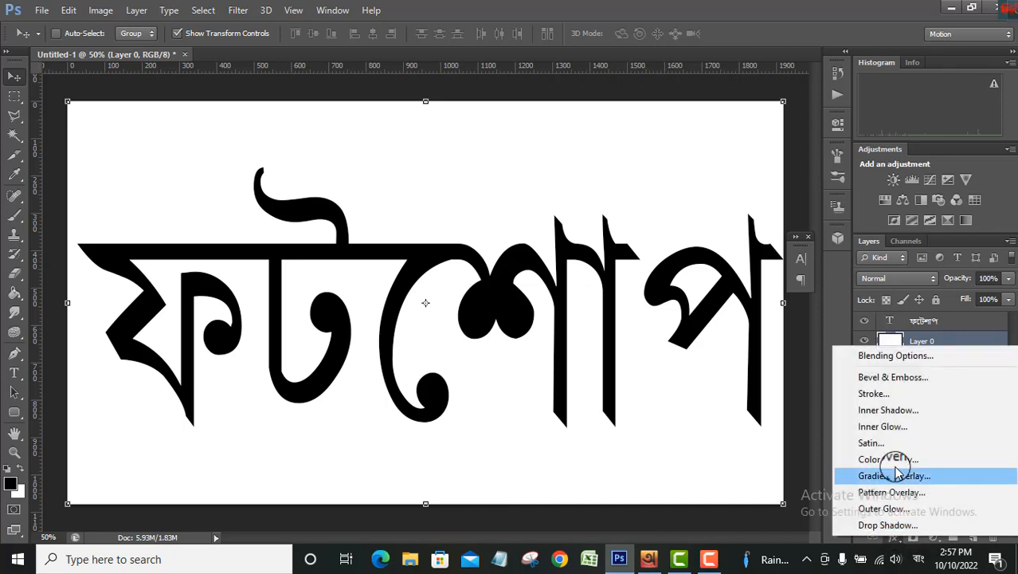
pyautogui.click(887, 358)
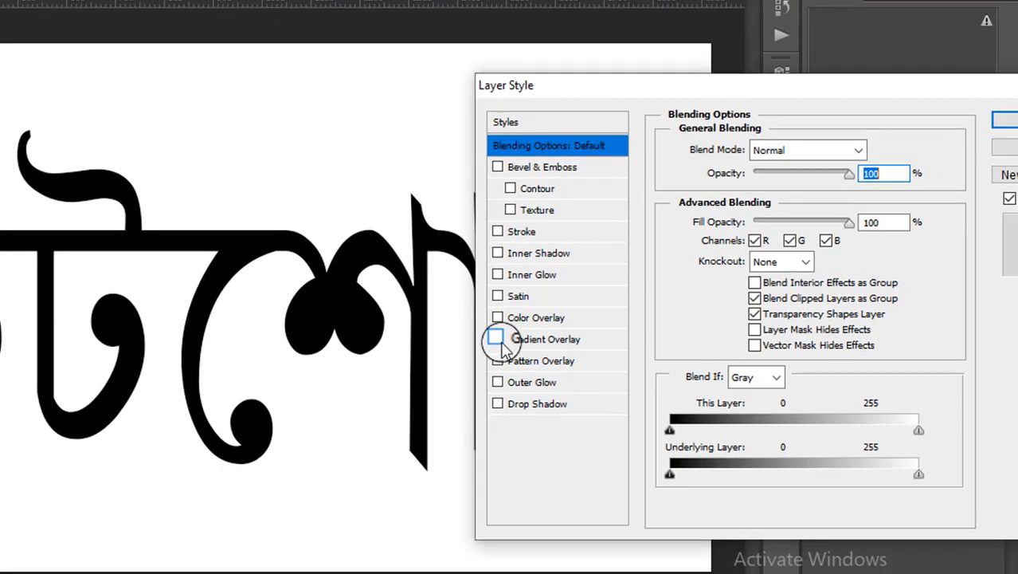
pyautogui.click(626, 326)
pyautogui.click(531, 341)
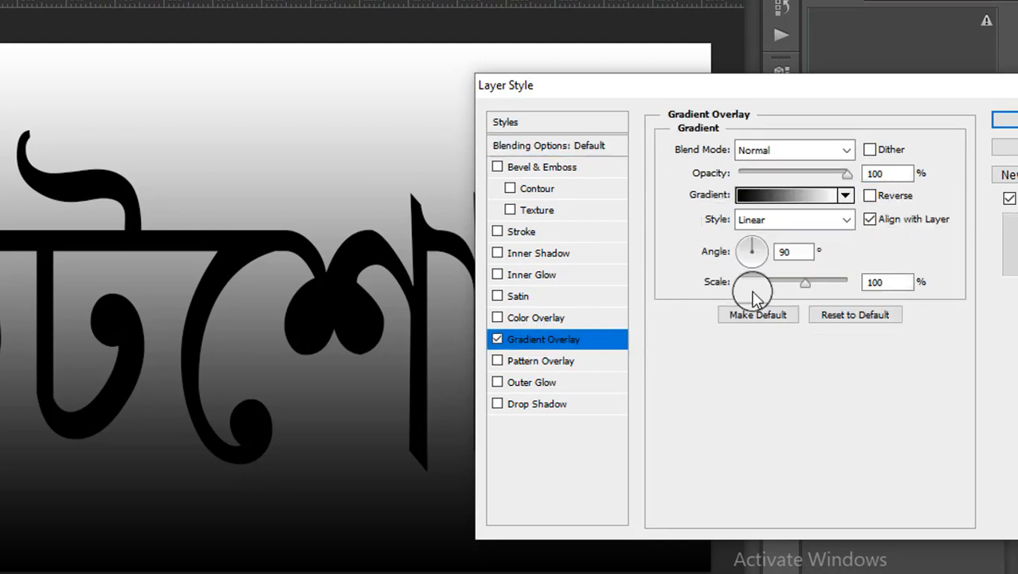
# - Use the Transparent Stripes preset as the overlay gradient and apply the layer style
pyautogui.click(812, 197)
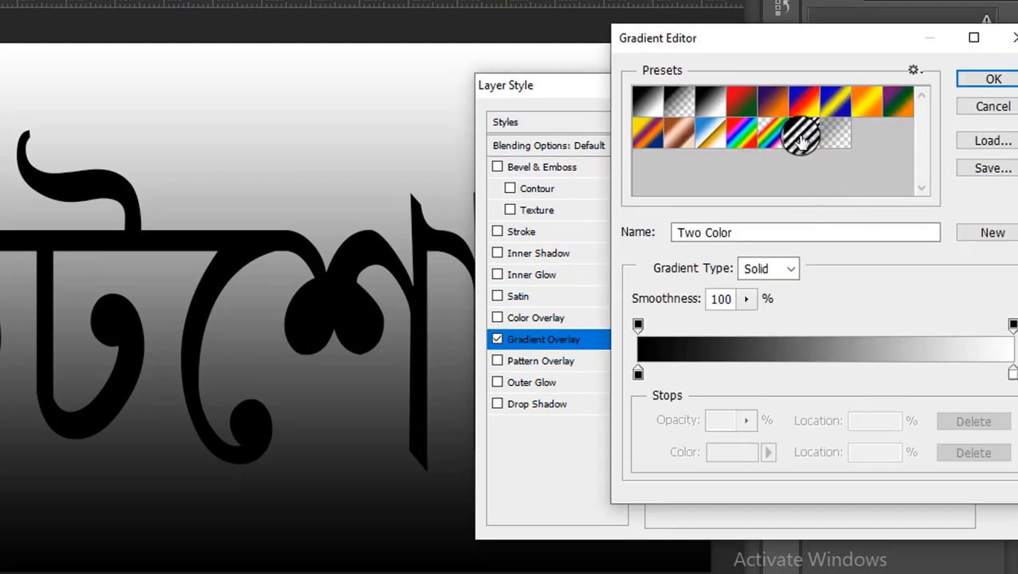
pyautogui.click(804, 144)
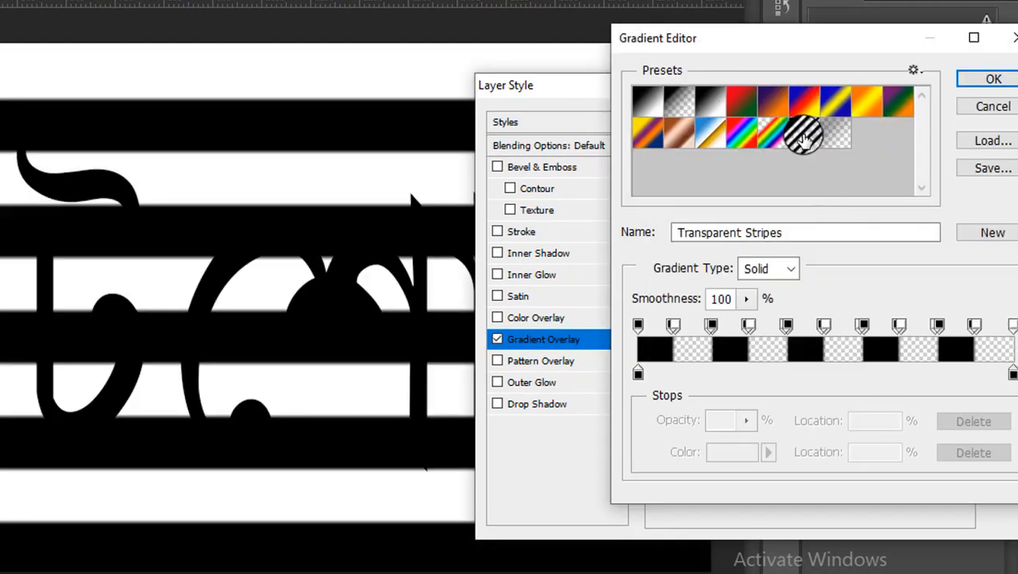
pyautogui.click(993, 79)
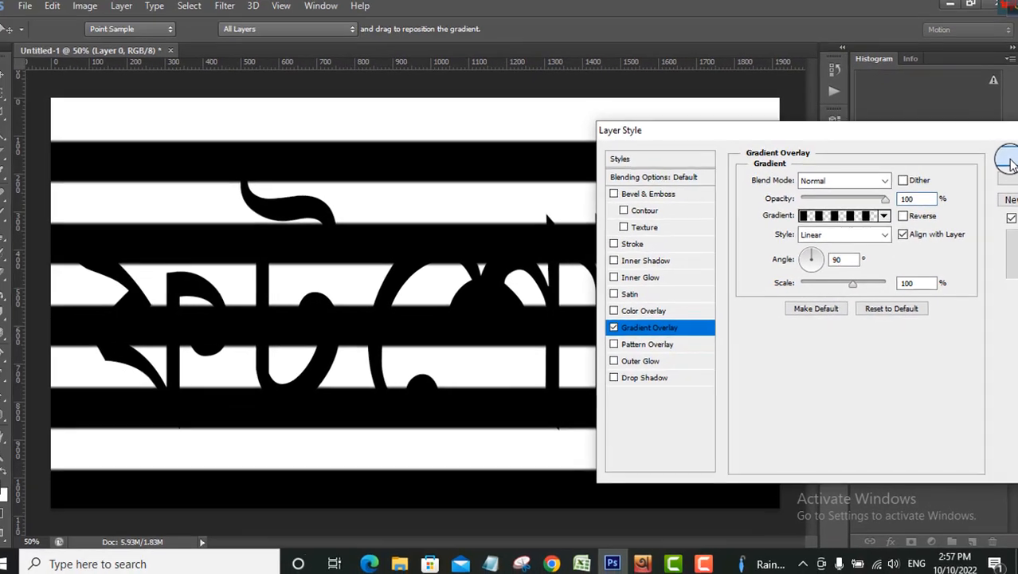
pyautogui.click(1009, 162)
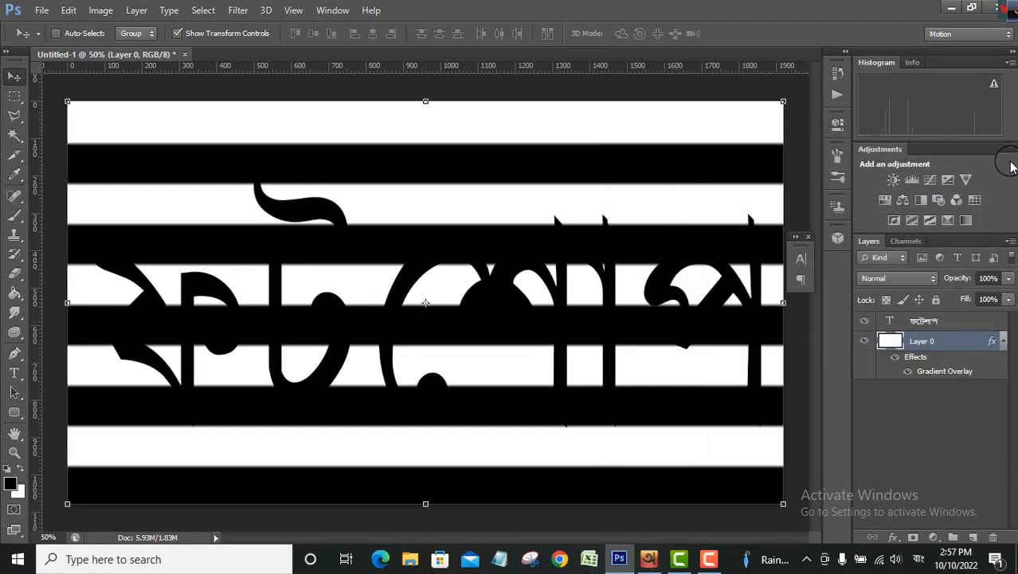
# - Add a Bevel & Emboss effect to the Bengali text layer
pyautogui.click(947, 322)
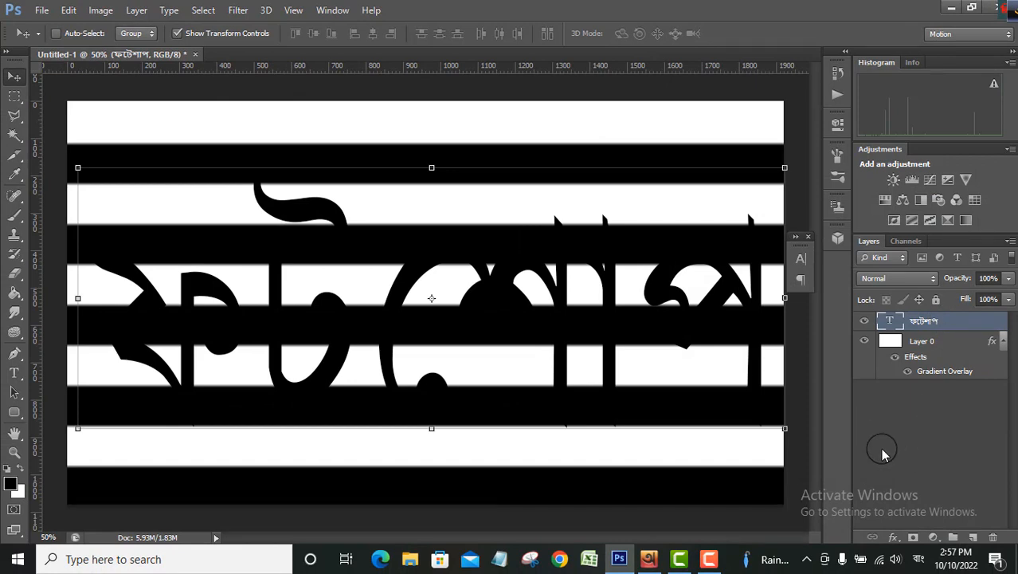
pyautogui.click(891, 540)
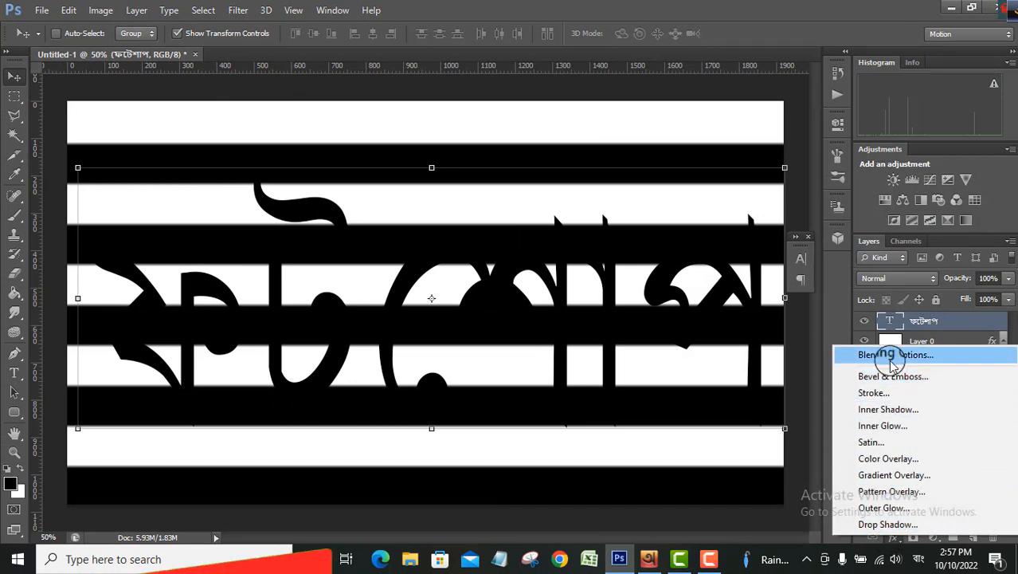
pyautogui.click(893, 357)
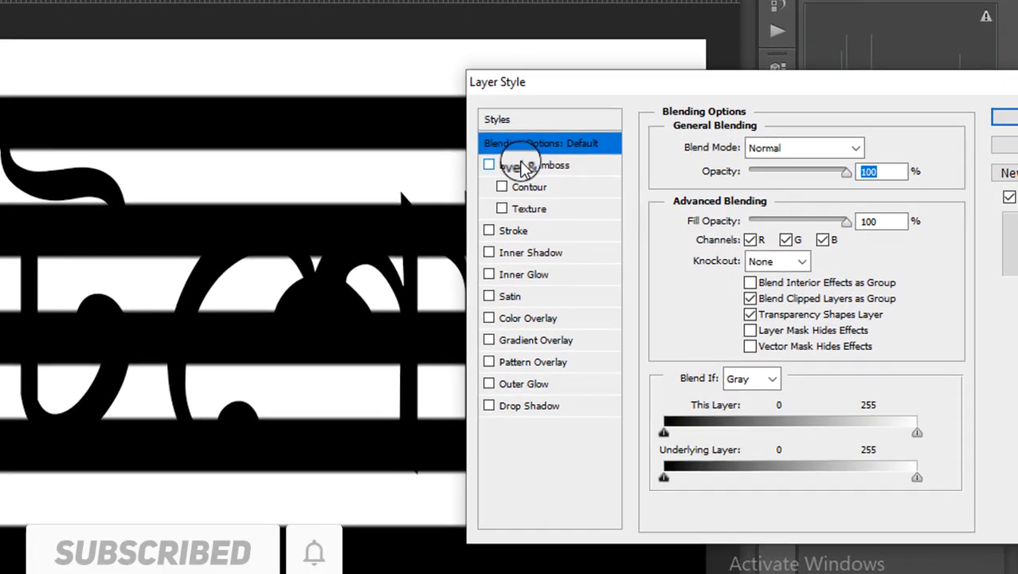
pyautogui.click(635, 196)
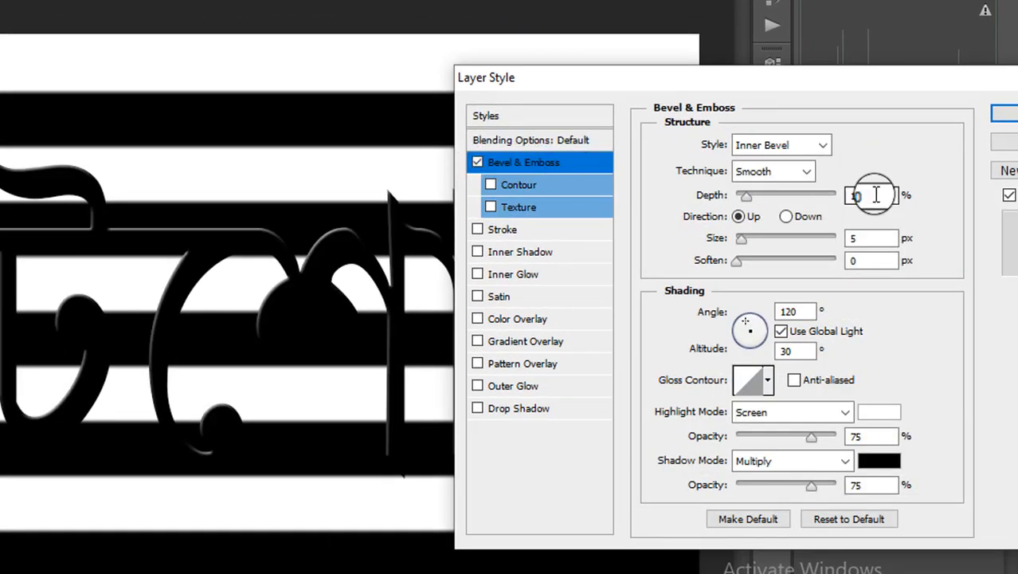
# - Set the text bevel's depth to 200%, its size to 15 px and its soften value to 2 px
pyautogui.moveTo(870, 196); pyautogui.dragTo(838, 195)
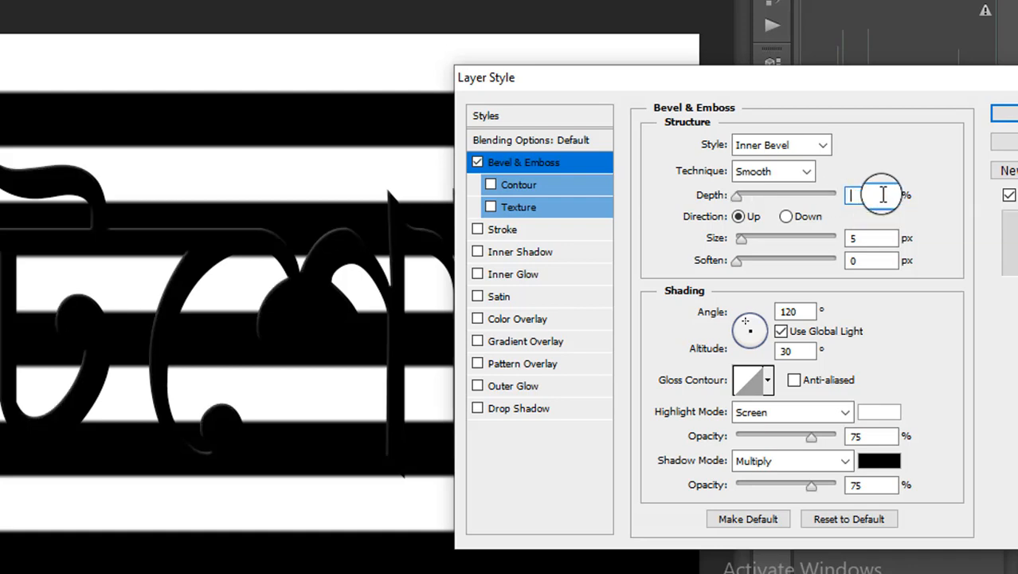
pyautogui.write('20')
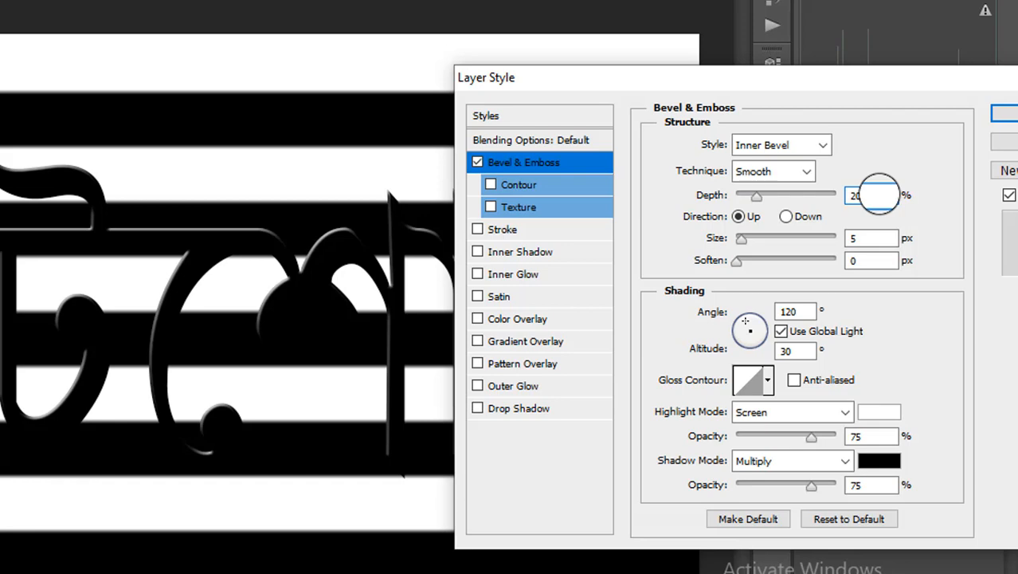
pyautogui.write('0')
pyautogui.click(859, 237)
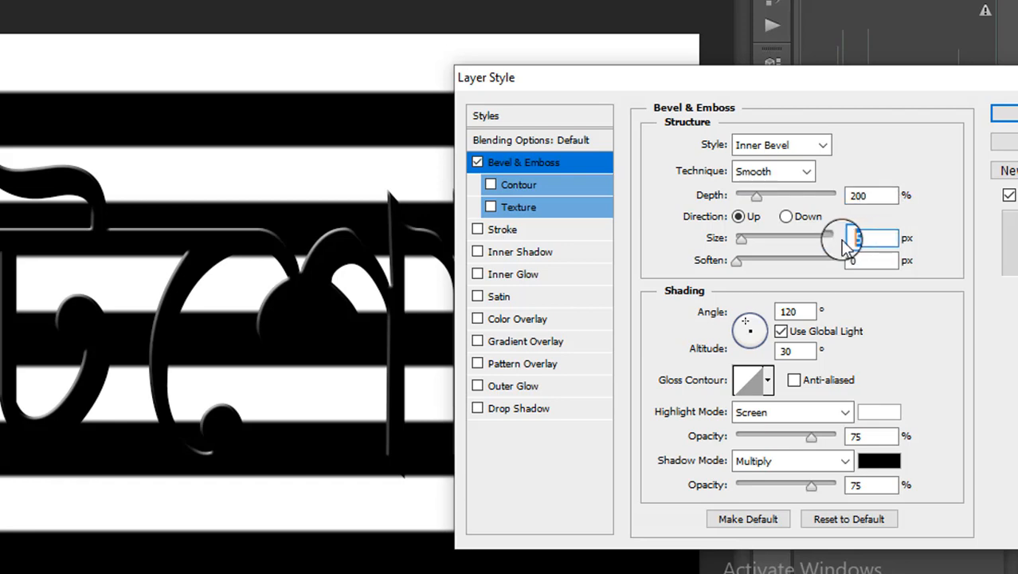
pyautogui.write('15')
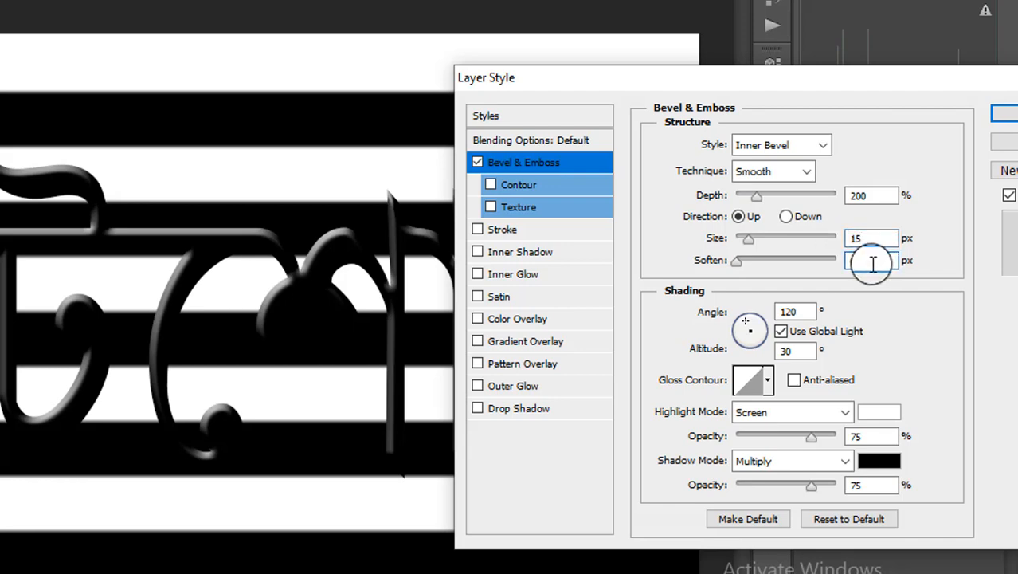
pyautogui.click(873, 264)
pyautogui.write('4')
pyautogui.moveTo(863, 267); pyautogui.dragTo(672, 303)
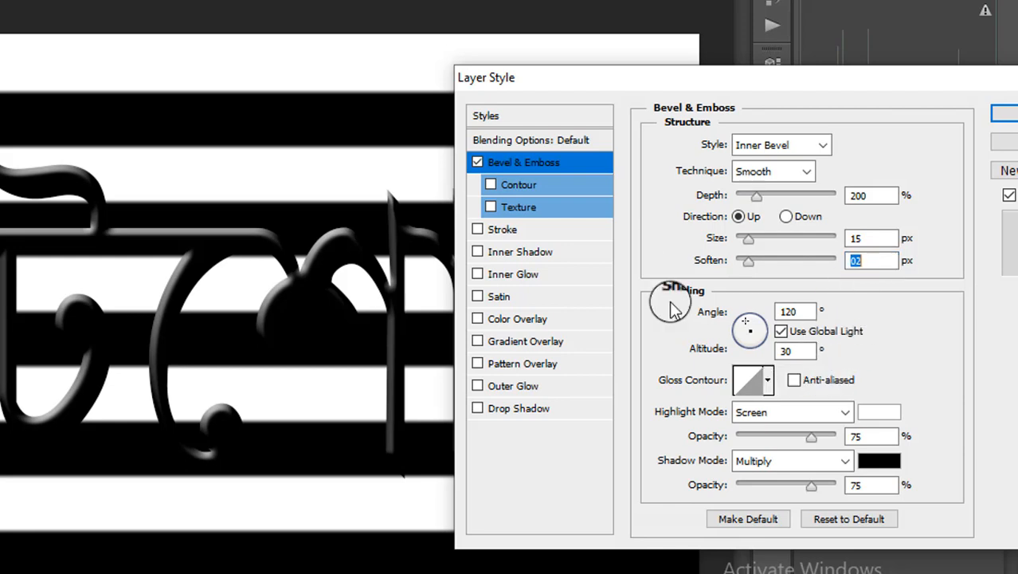
# - Set the bevel's gloss contour to Ring and its highlight mode to Linear Dodge (Add) at 50% opacity
pyautogui.click(745, 383)
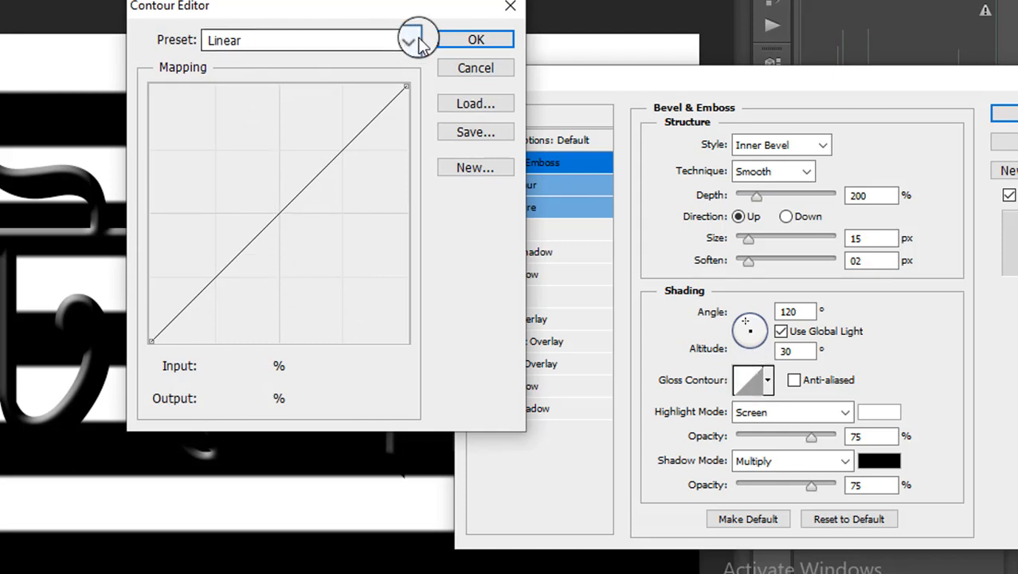
pyautogui.click(409, 41)
pyautogui.click(845, 412)
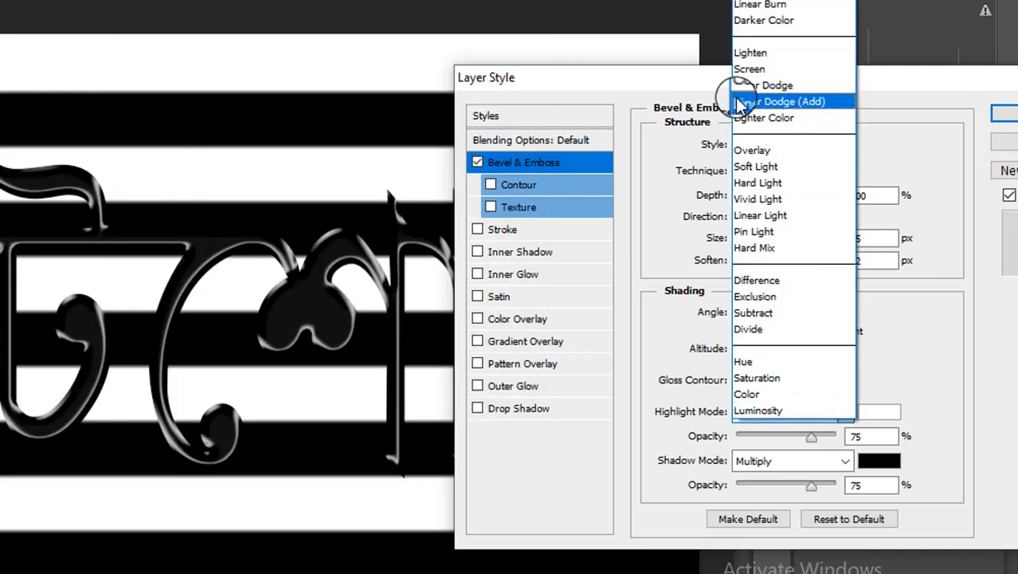
pyautogui.click(825, 102)
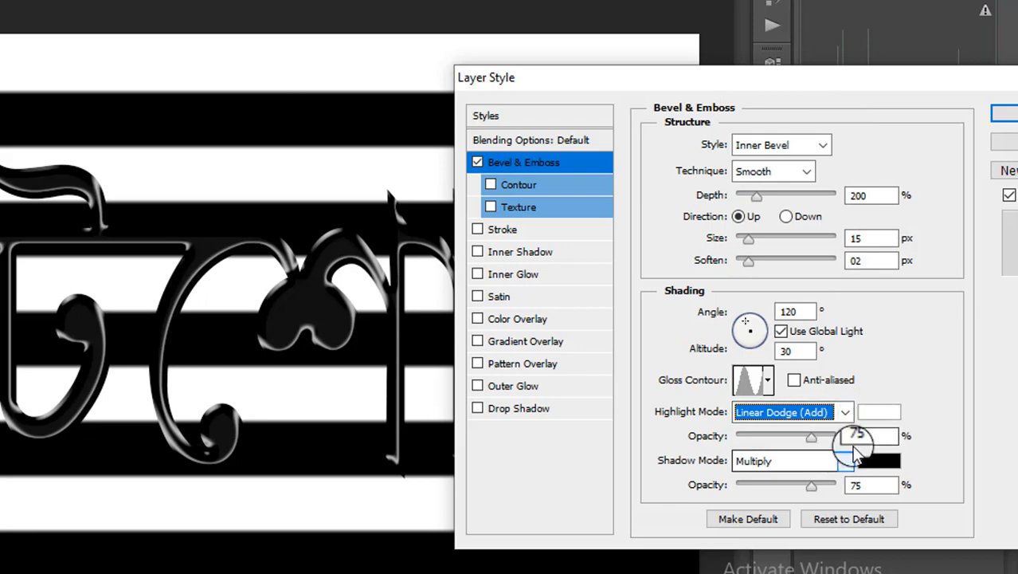
pyautogui.doubleClick(851, 437)
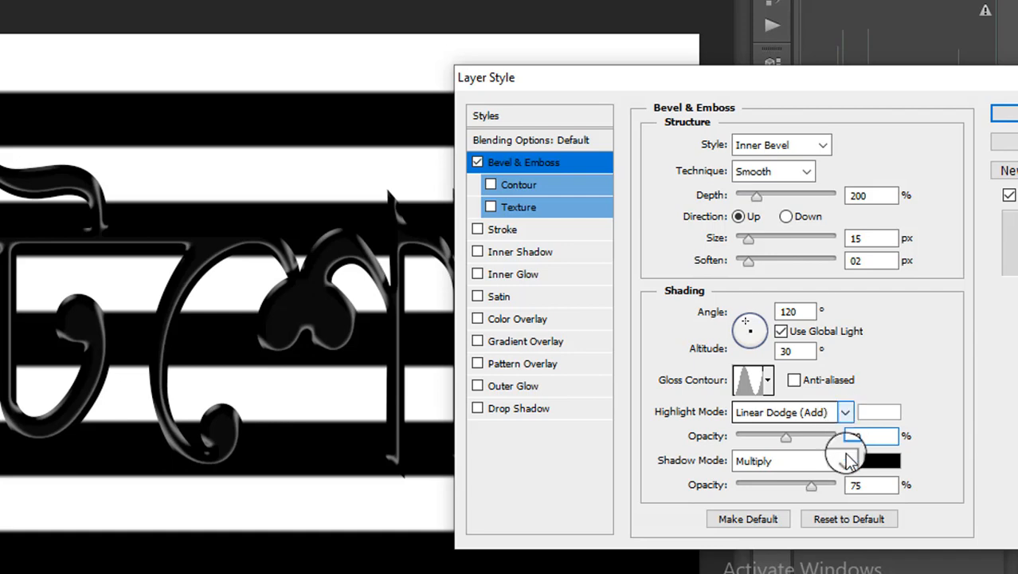
pyautogui.write('50')
# - Set the bevel's shadow mode to Linear Burn at 50% opacity
pyautogui.click(845, 460)
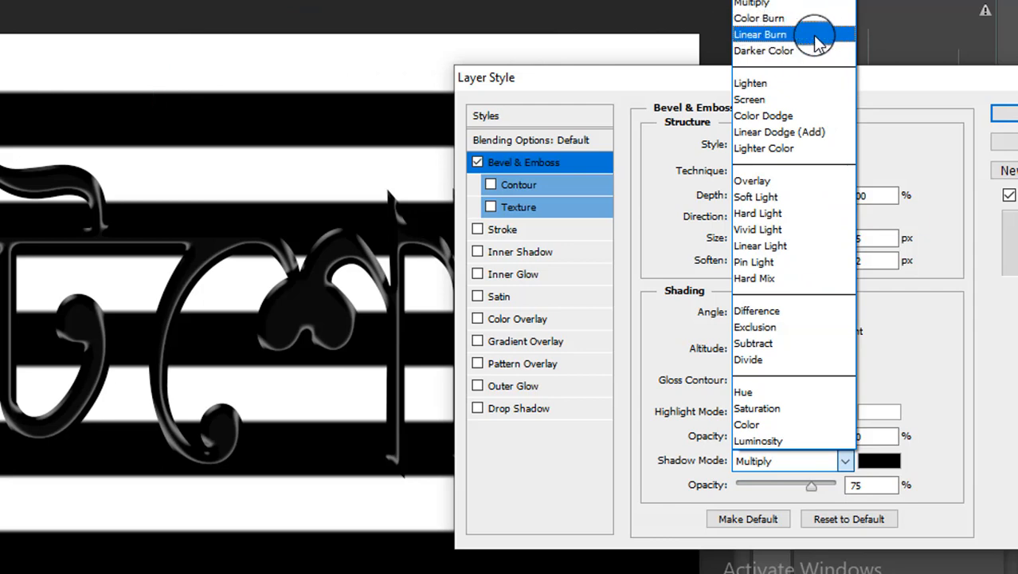
pyautogui.click(818, 36)
pyautogui.doubleClick(878, 481)
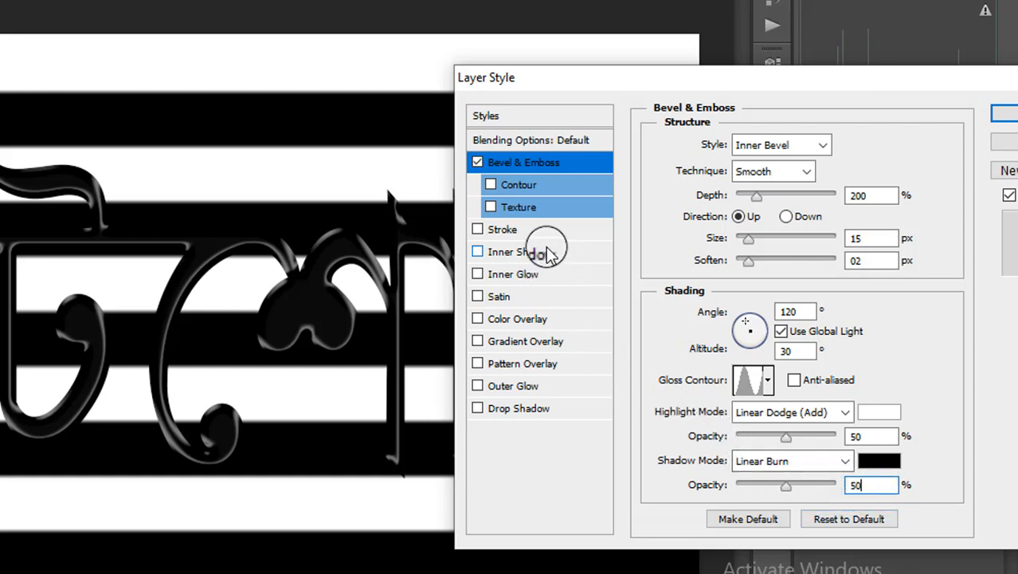
# - Enable the bevel's Contour option and give it the Ring preset
pyautogui.click(524, 187)
pyautogui.click(717, 149)
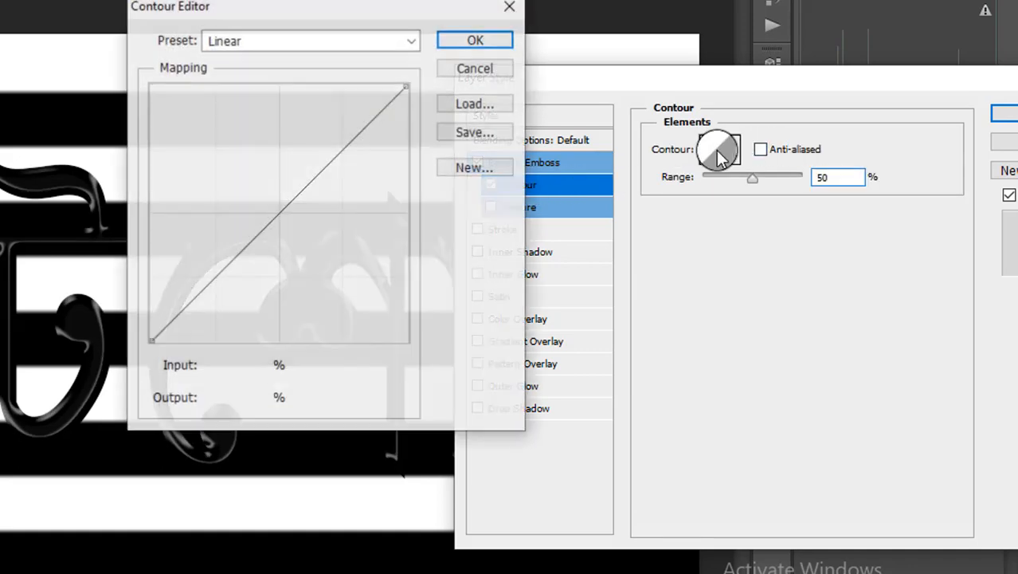
pyautogui.click(302, 39)
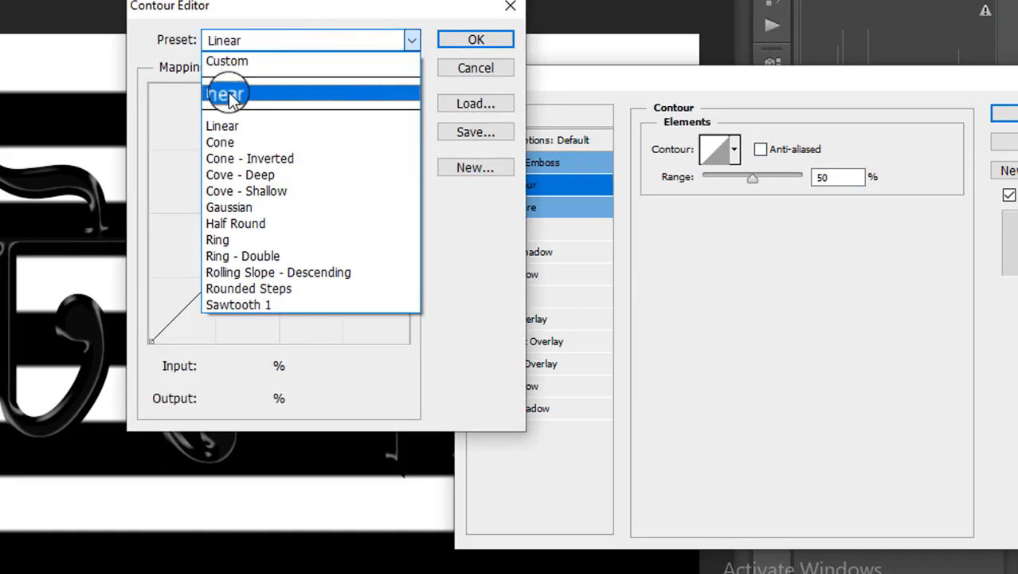
pyautogui.click(306, 240)
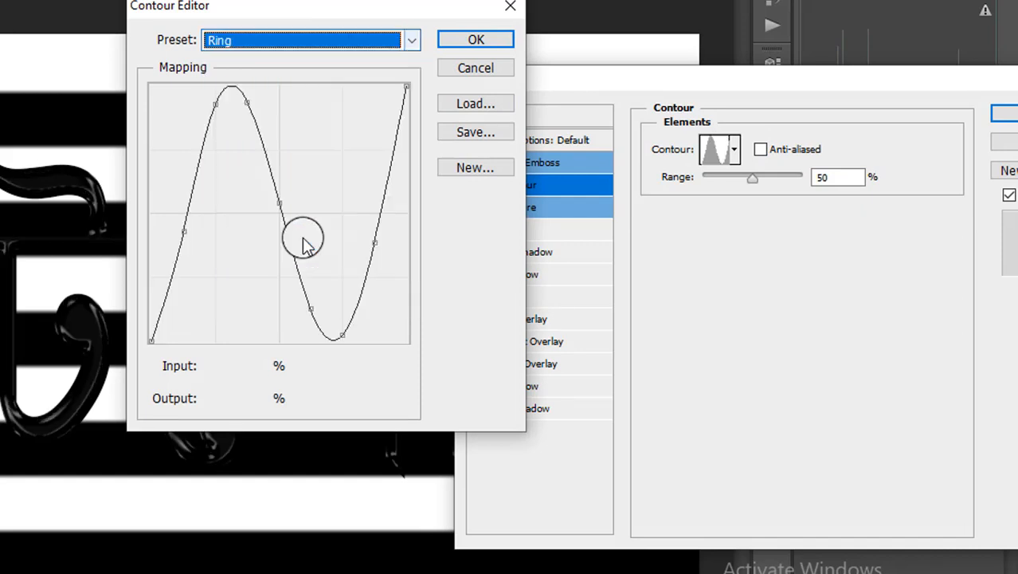
pyautogui.click(488, 39)
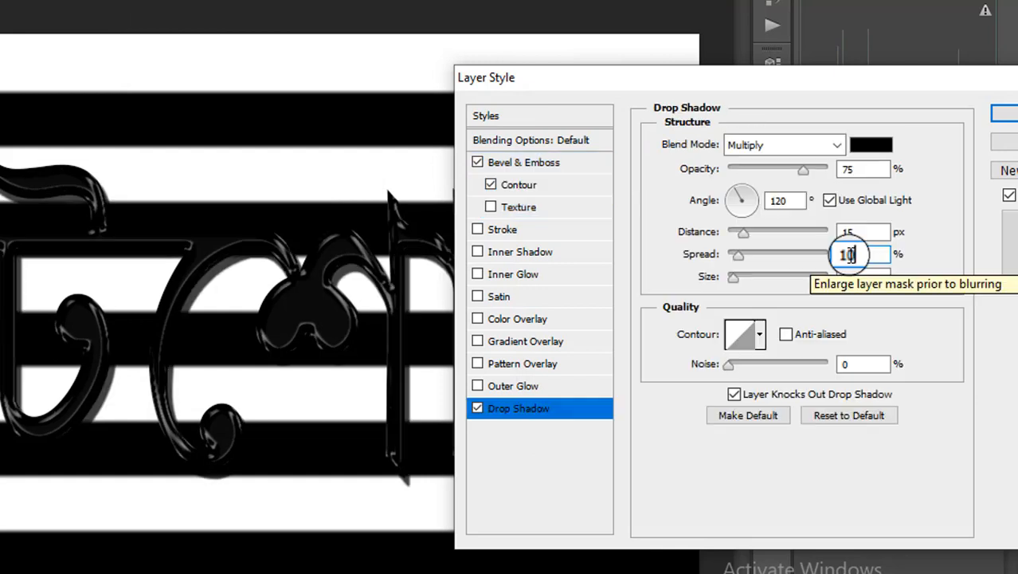
# - Give the text a drop shadow with 15 px distance and 15% spread, and apply the layer style
pyautogui.moveTo(863, 255); pyautogui.dragTo(830, 255)
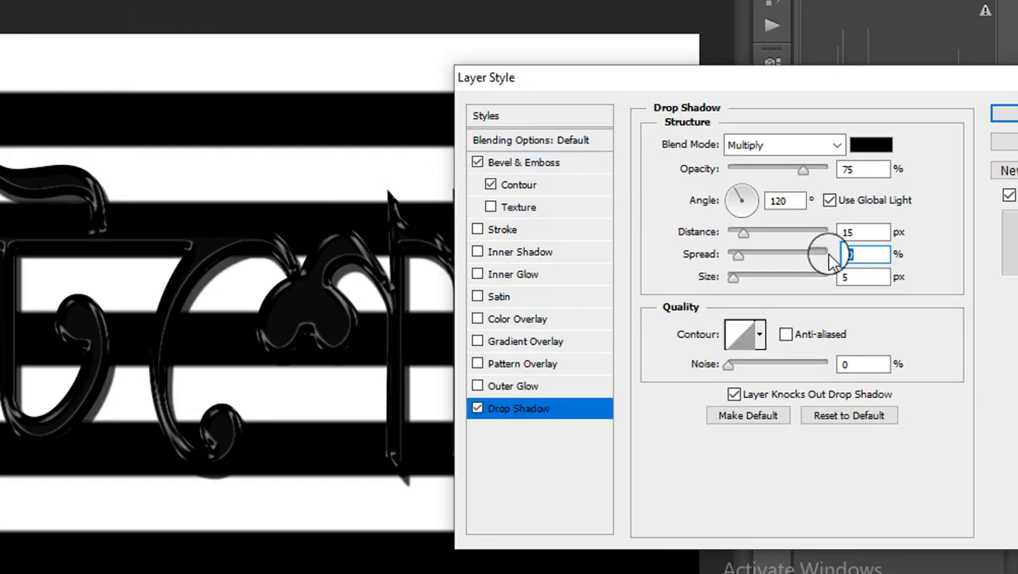
pyautogui.write('15')
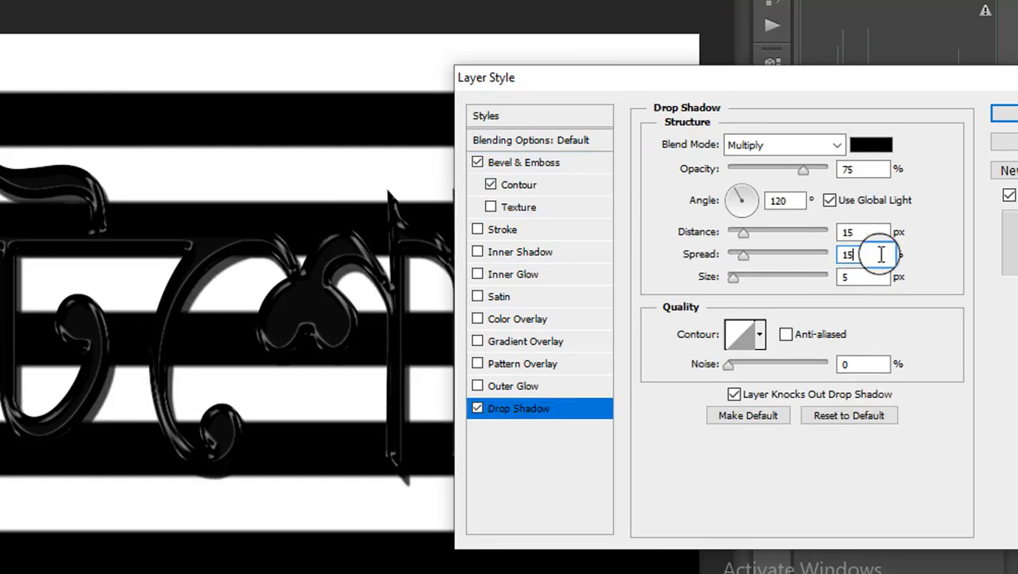
pyautogui.moveTo(903, 86); pyautogui.dragTo(801, 31)
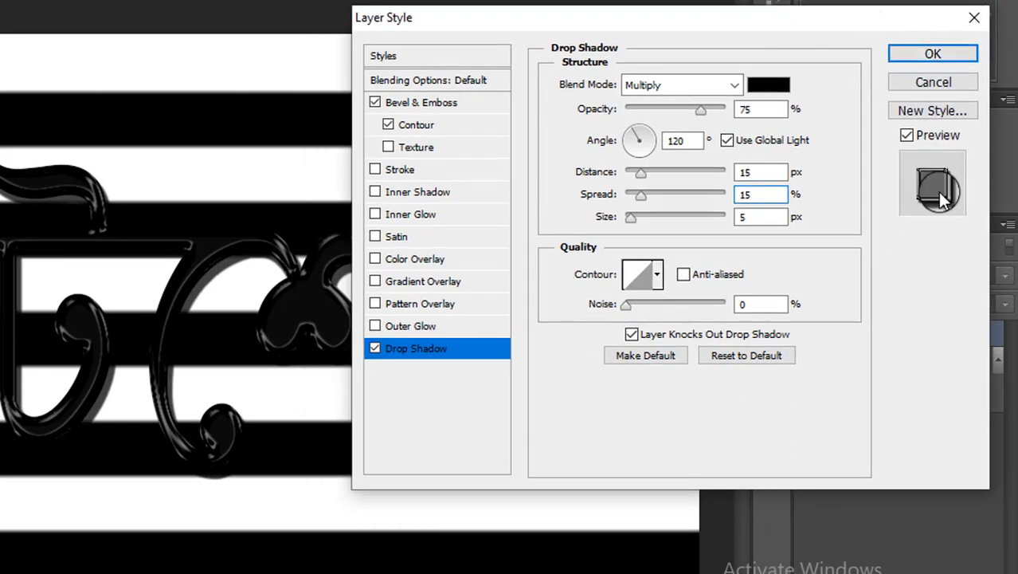
pyautogui.click(933, 56)
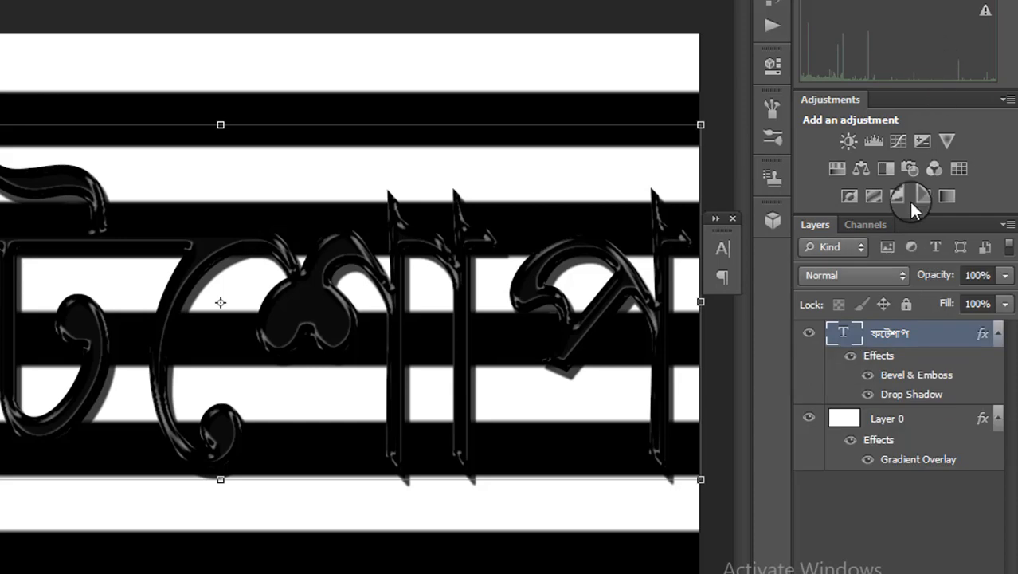
# - Set the Bengali text layer's fill to 0%
pyautogui.click(922, 341)
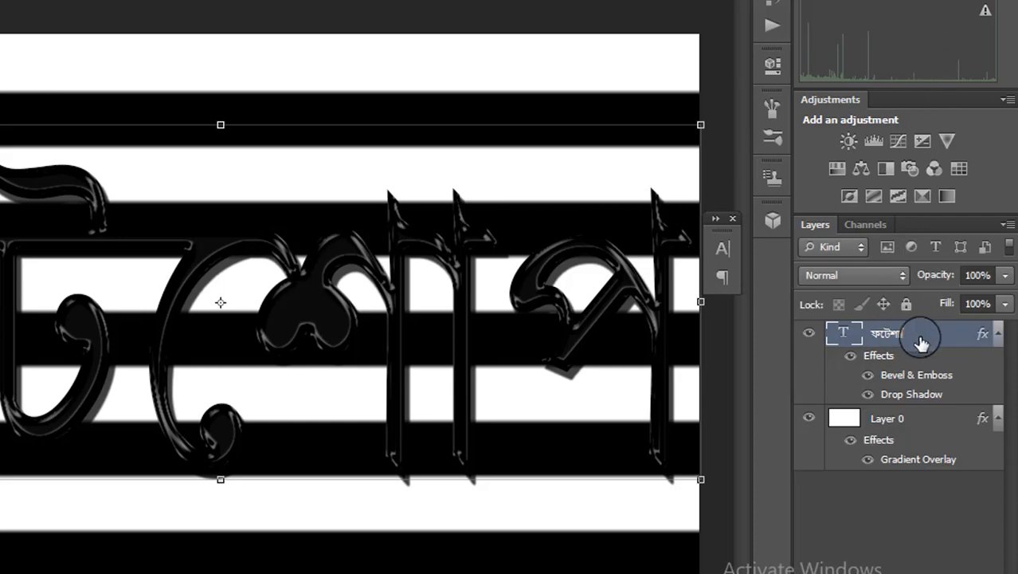
pyautogui.click(985, 304)
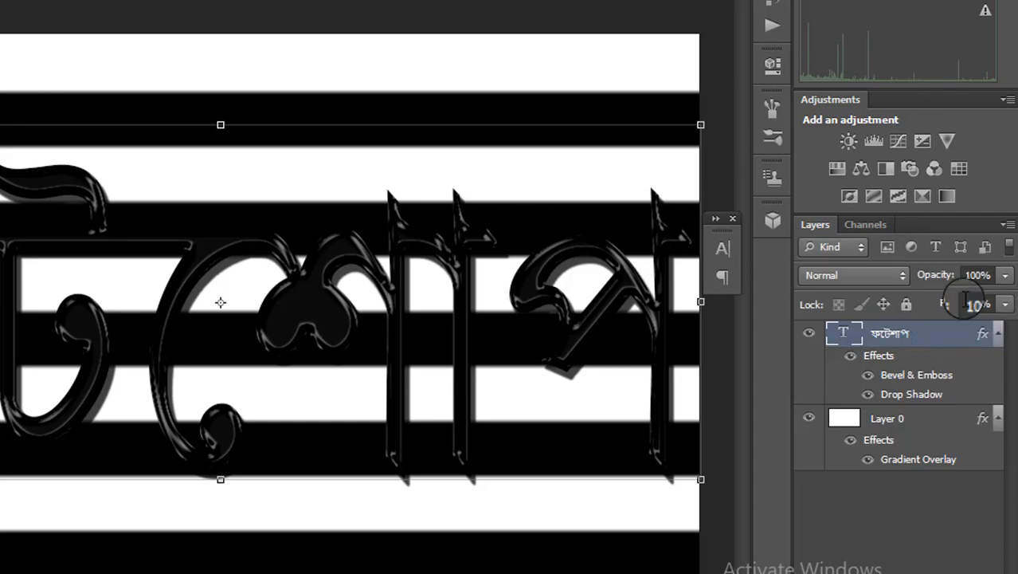
pyautogui.click(1007, 307)
pyautogui.write('0')
pyautogui.press('Return')
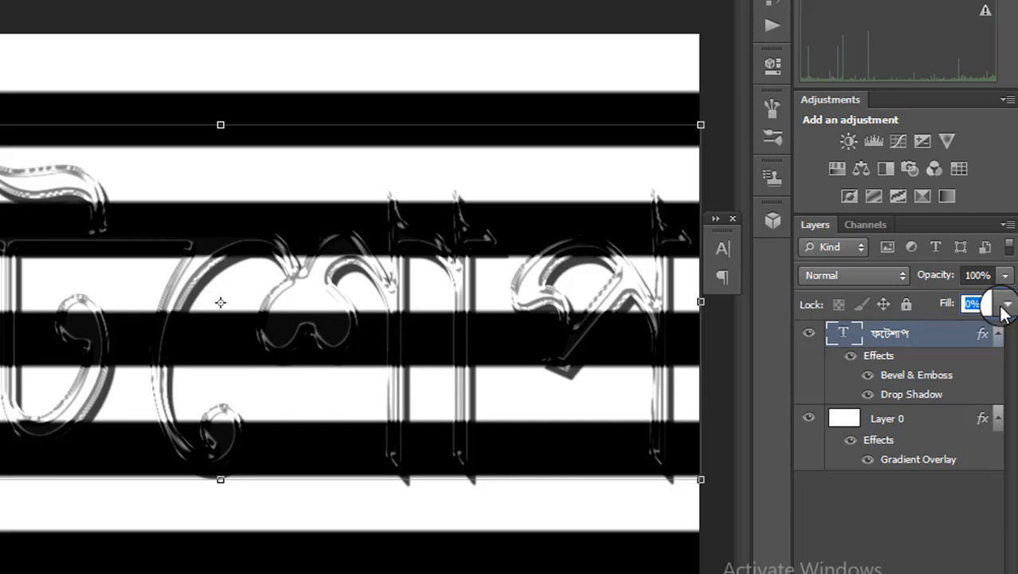
# - Reopen the Bengali text layer's style settings and enable the Stroke effect
pyautogui.click(1002, 306)
pyautogui.click(1006, 307)
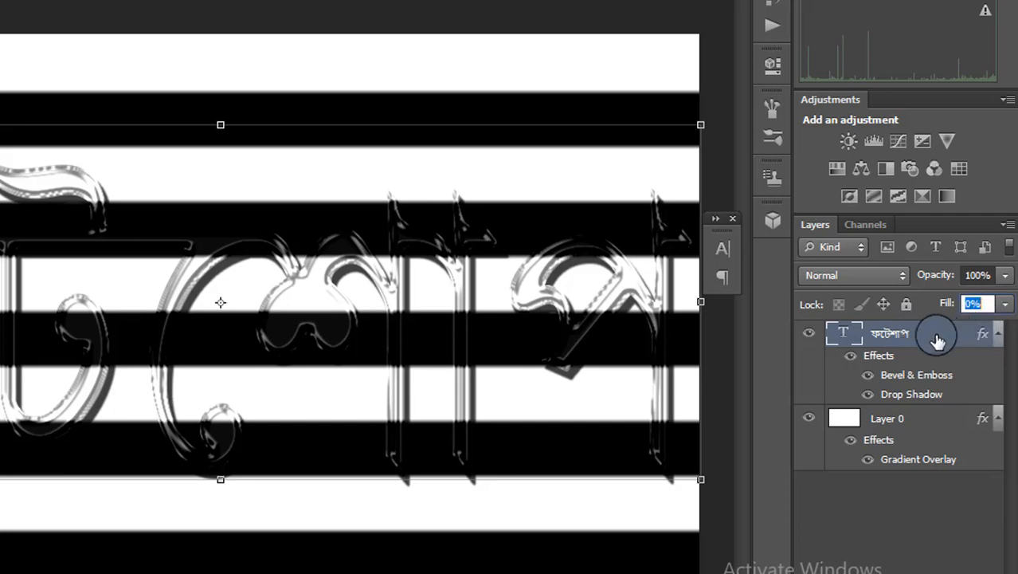
pyautogui.doubleClick(980, 337)
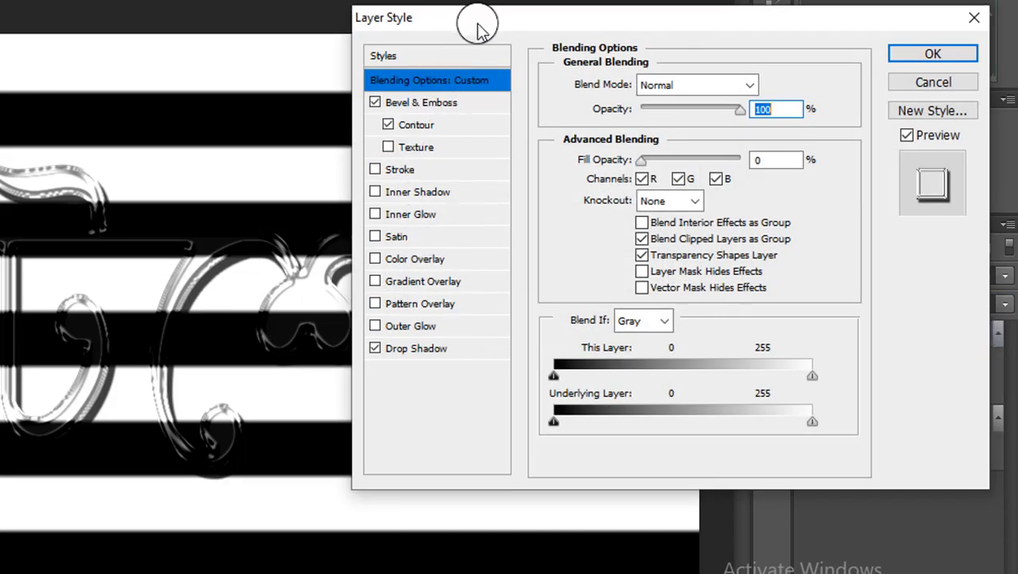
pyautogui.moveTo(472, 23); pyautogui.dragTo(616, 42)
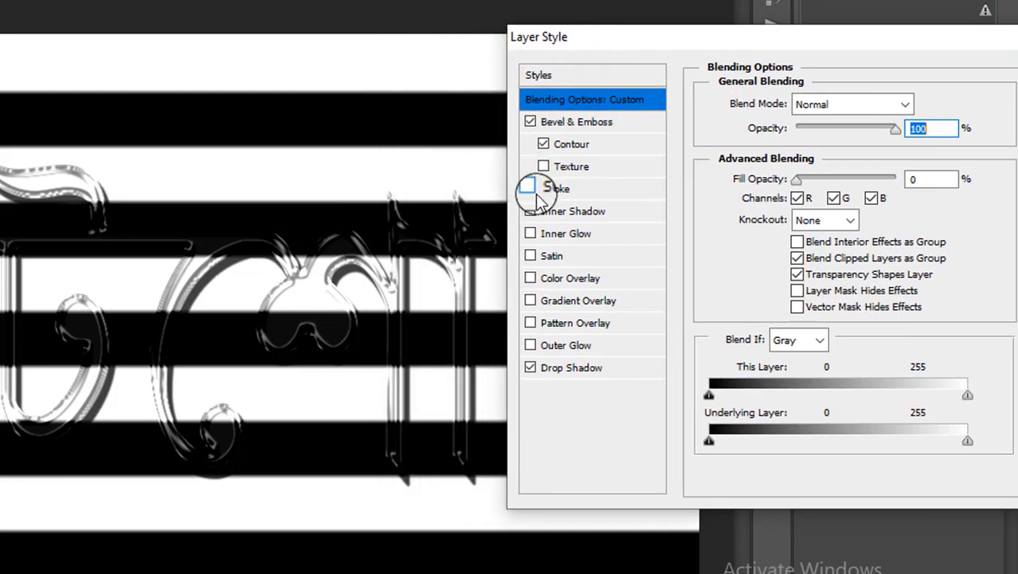
pyautogui.click(530, 188)
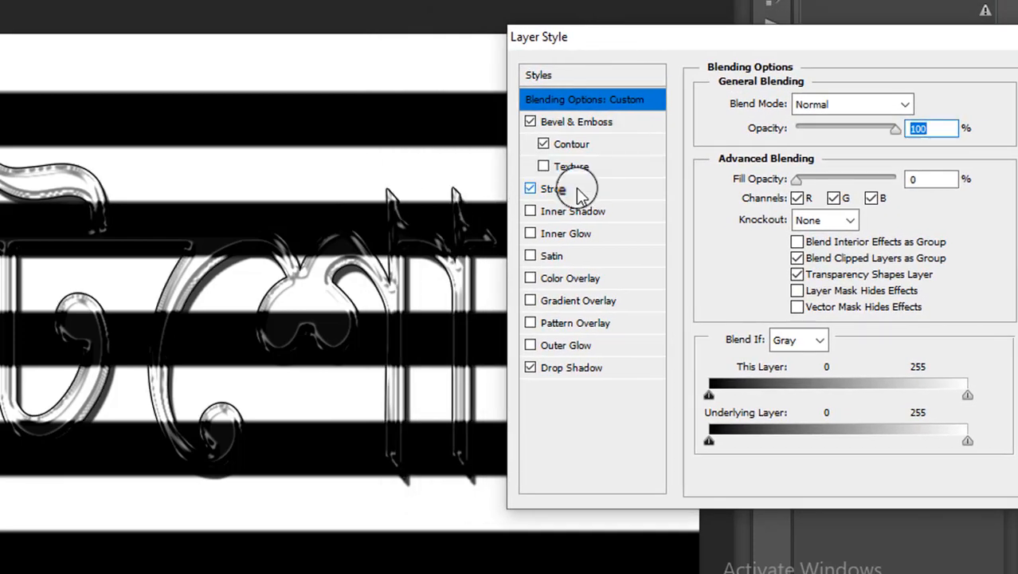
pyautogui.click(579, 191)
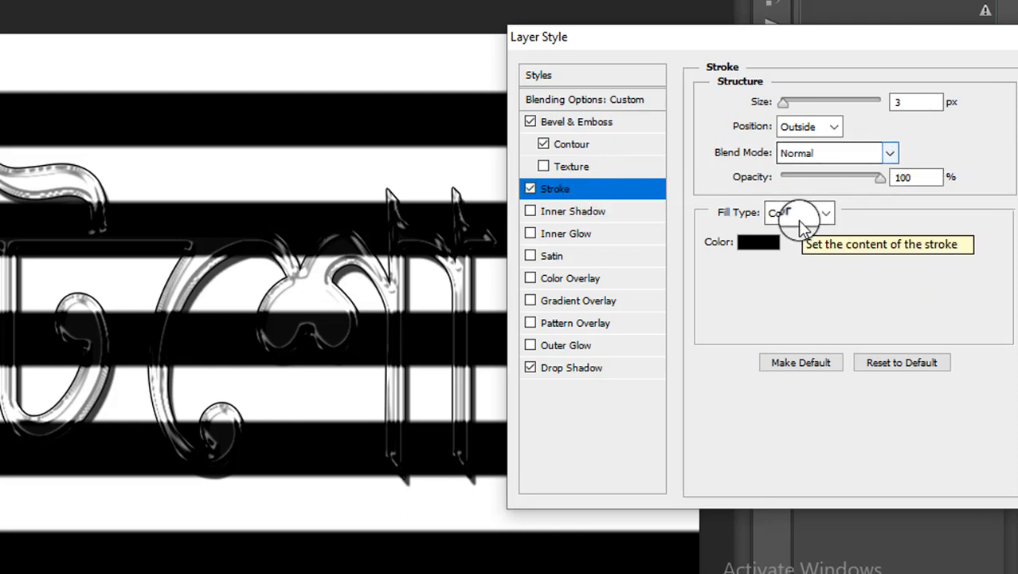
# - Change the stroke's fill type to Gradient and choose the opaque rainbow preset
pyautogui.click(829, 213)
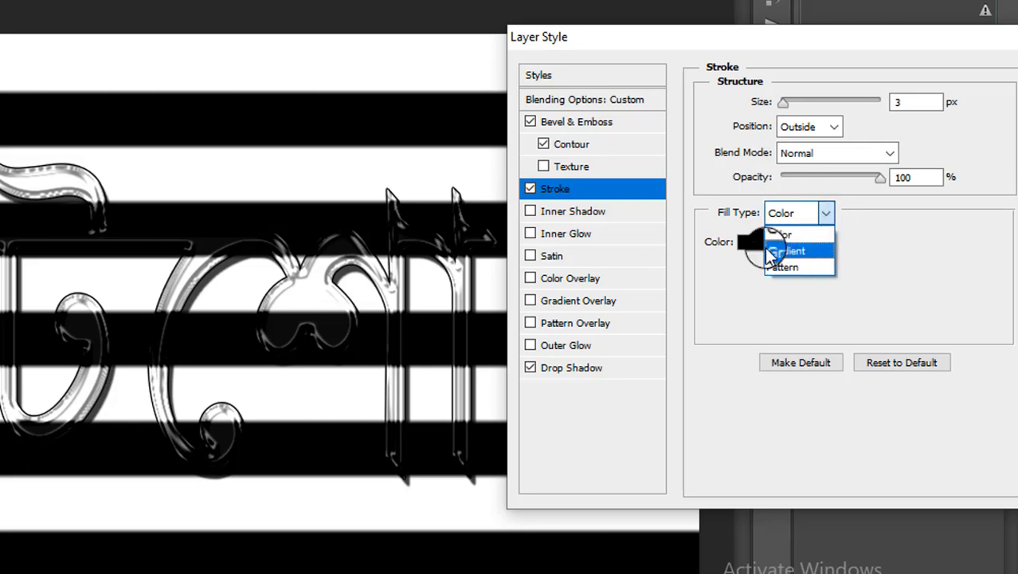
pyautogui.click(814, 252)
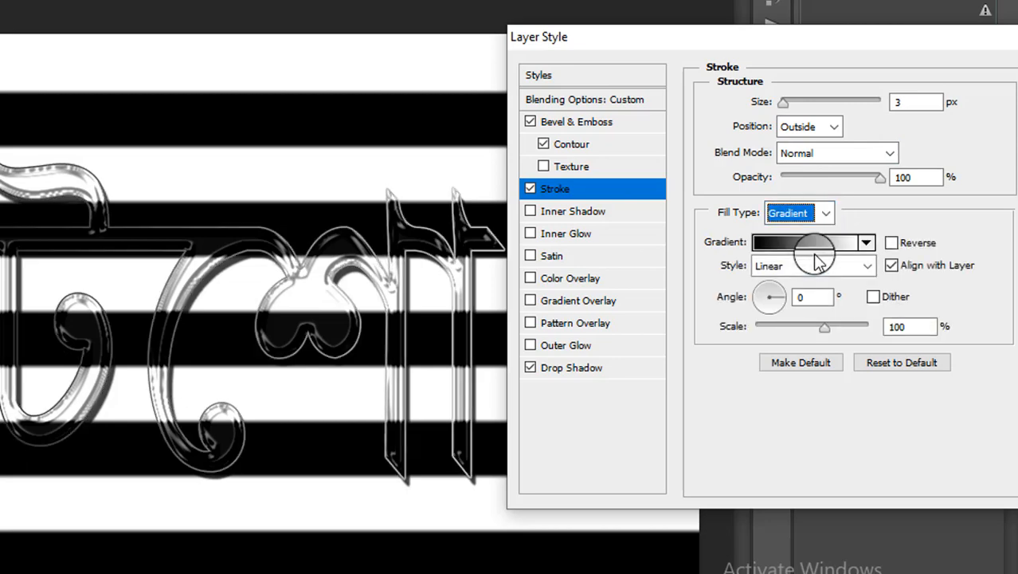
pyautogui.click(817, 250)
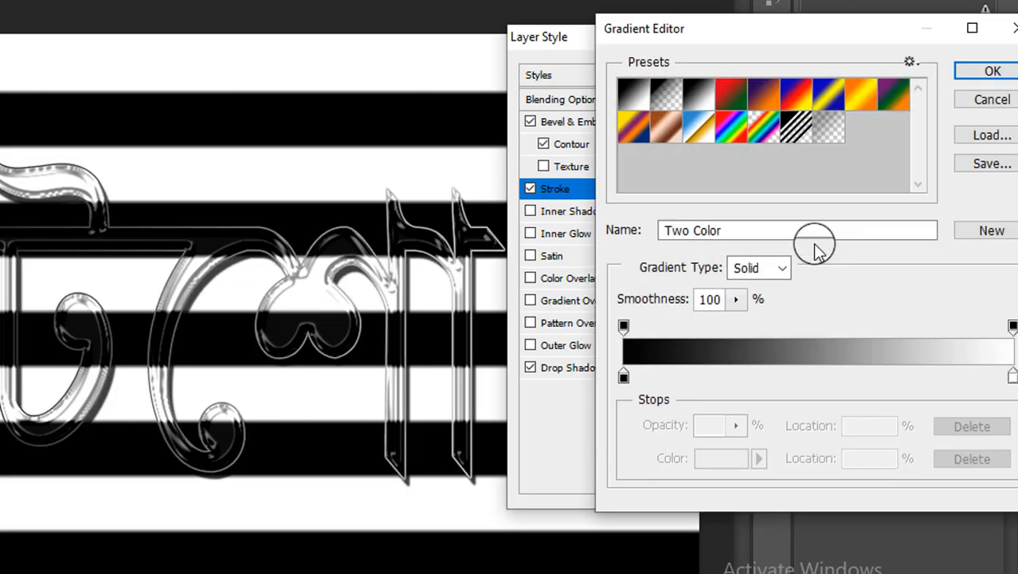
pyautogui.click(740, 134)
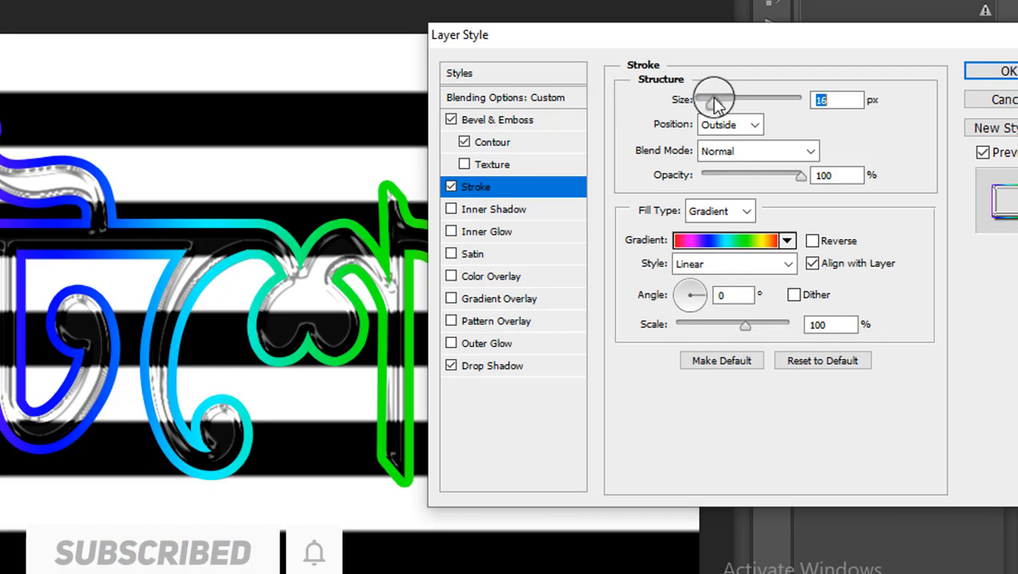
# - Set the stroke size to 16 px with a Radial gradient style, and apply the layer style
pyautogui.moveTo(716, 102); pyautogui.dragTo(717, 104)
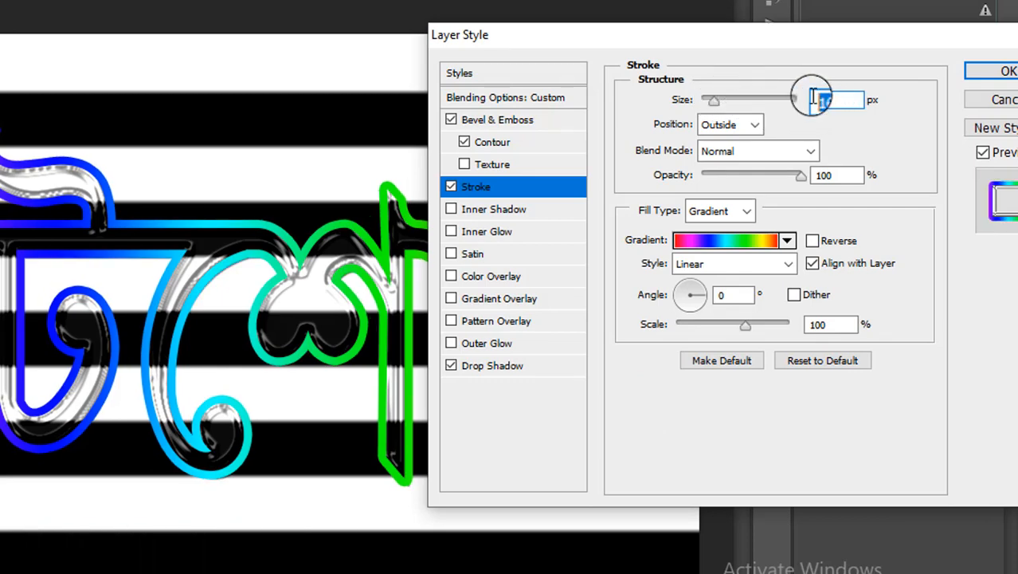
pyautogui.write('16')
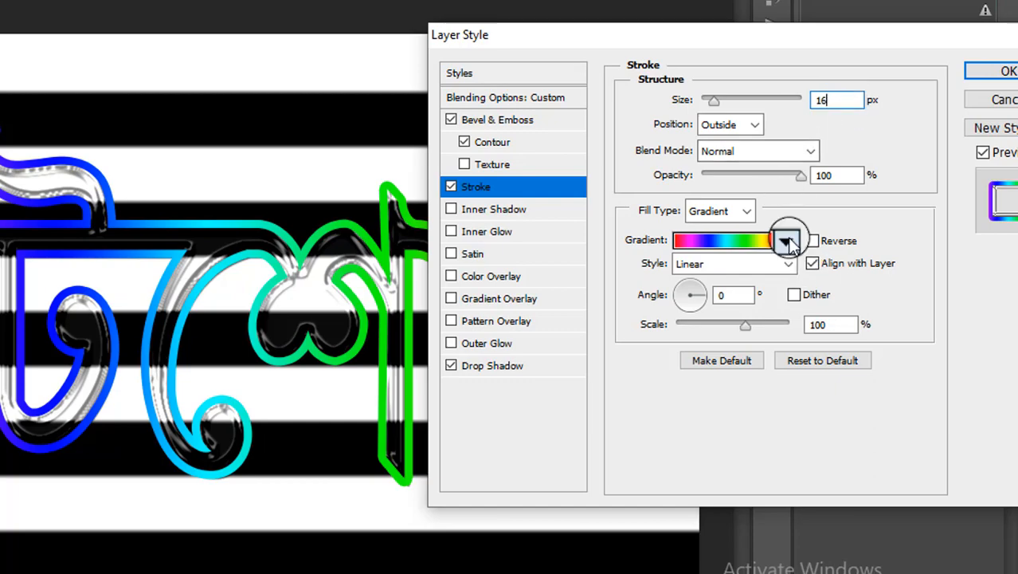
pyautogui.click(788, 242)
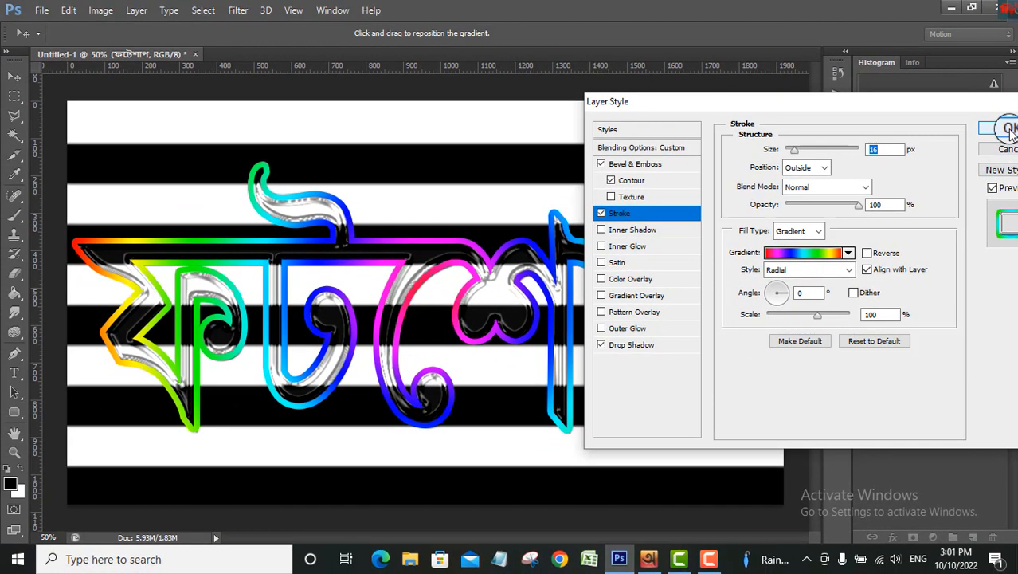
pyautogui.click(1009, 129)
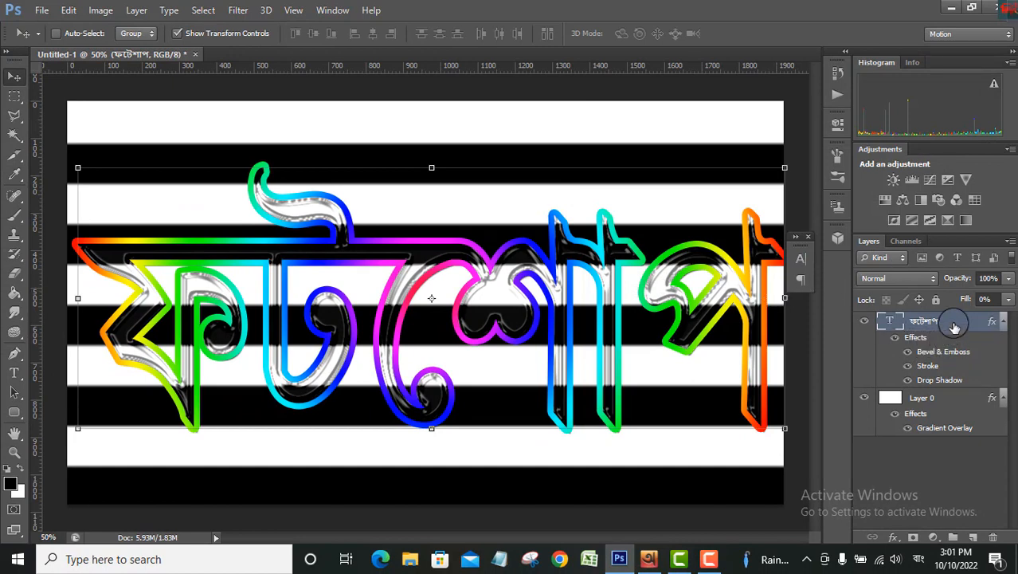
# - Duplicate the styled Bengali text layer twice to build up the glass effect
pyautogui.hotkey('ctrl', 'j')
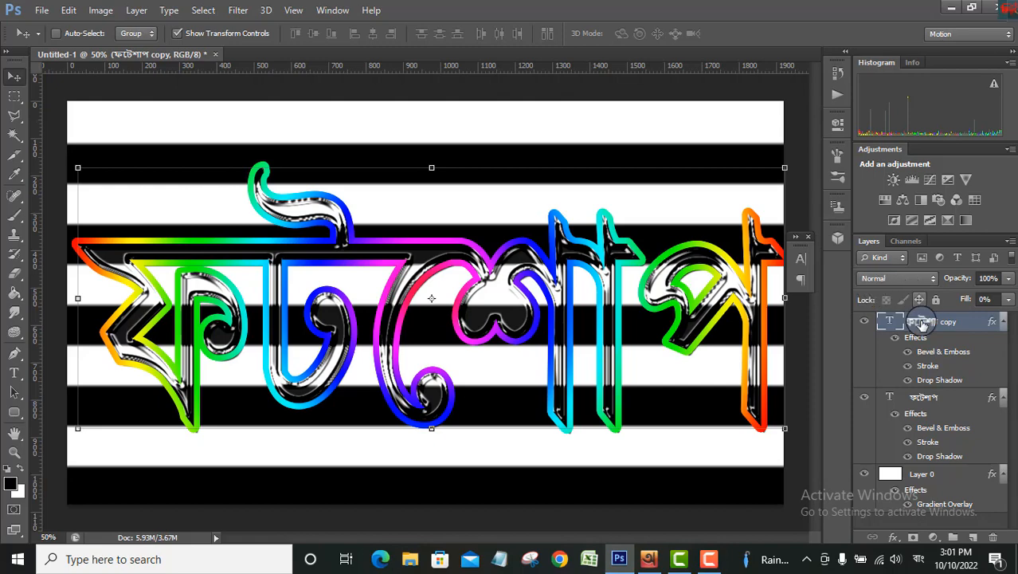
pyautogui.rightClick(922, 322)
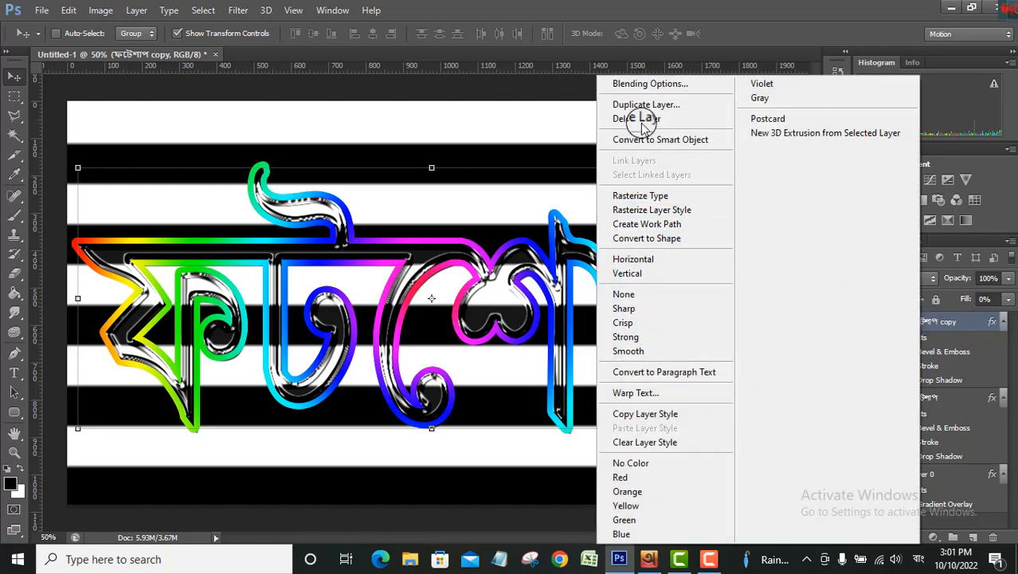
pyautogui.click(681, 104)
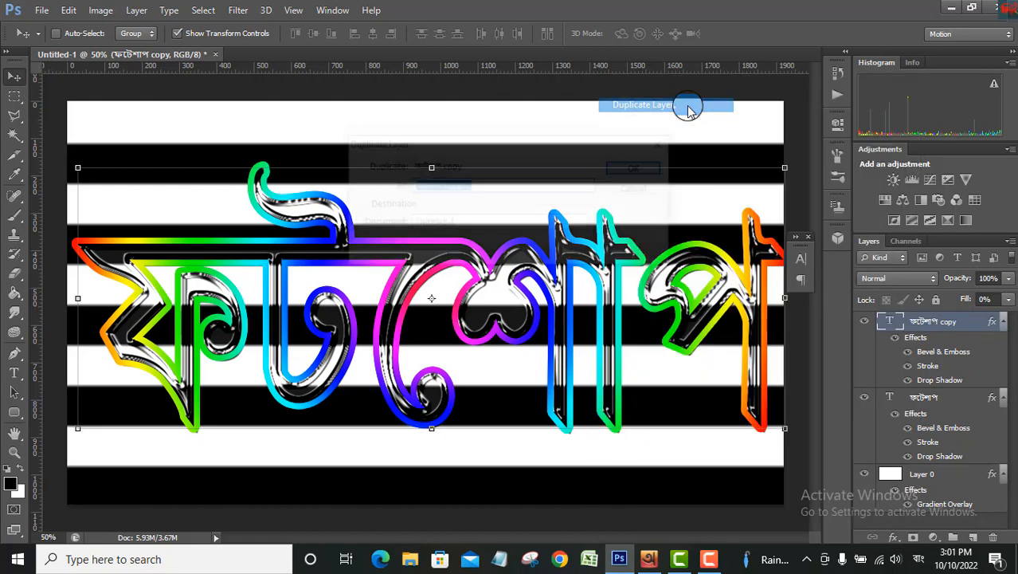
pyautogui.click(642, 167)
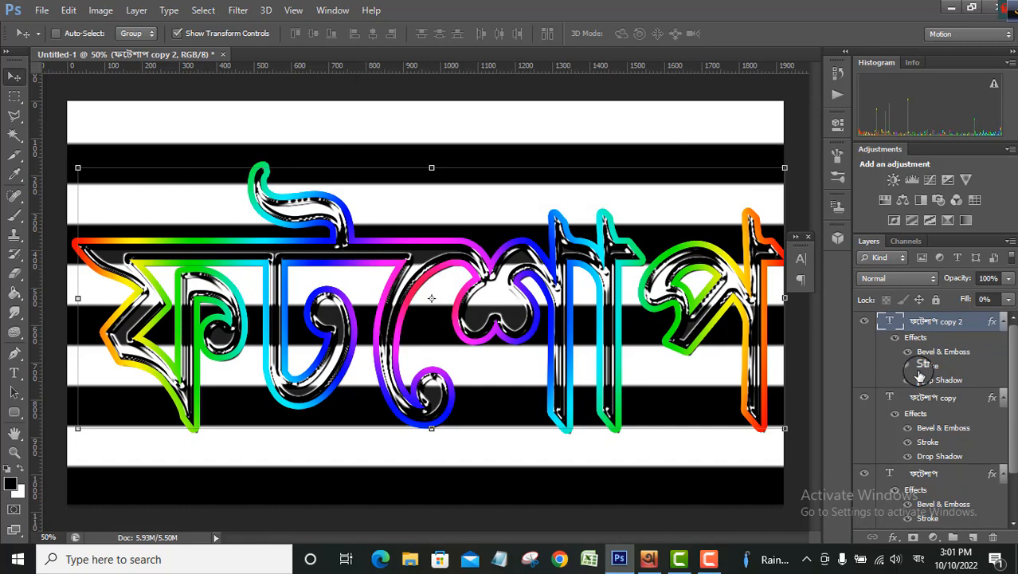
# - Rename the original Bengali text layer as ফটেশাপ ১
pyautogui.scroll(-2, 933, 383)
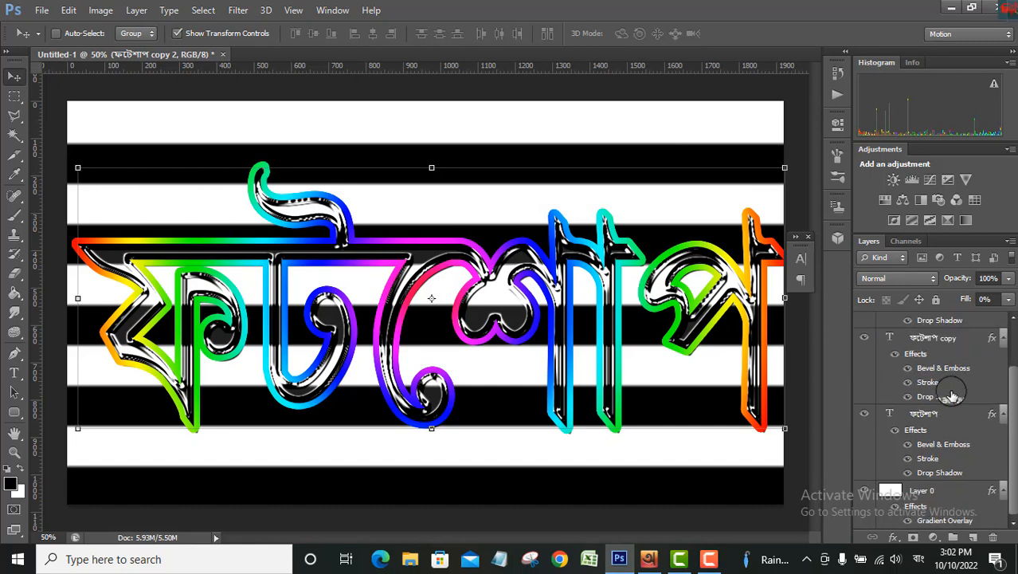
pyautogui.click(925, 414)
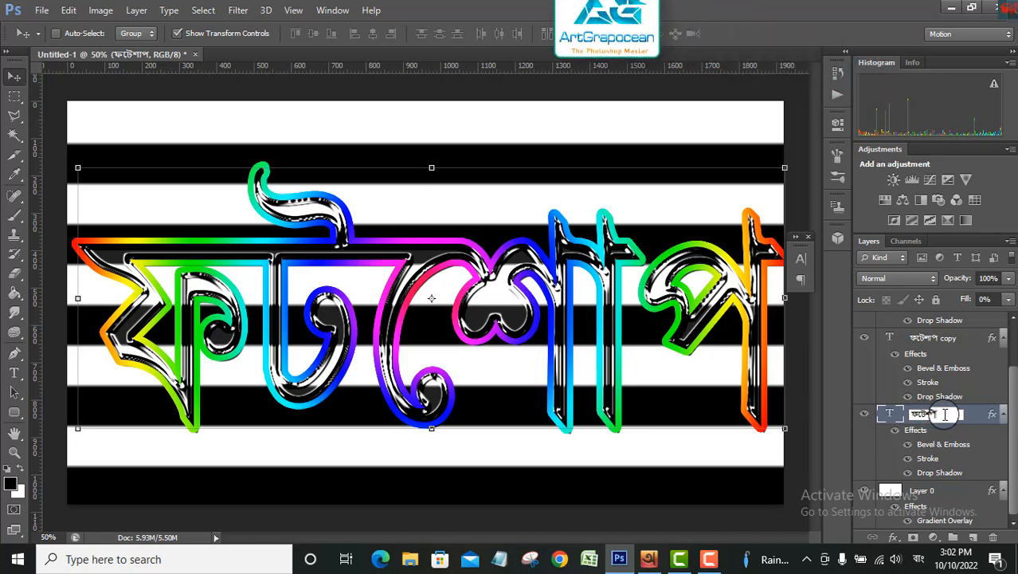
pyautogui.write('1')
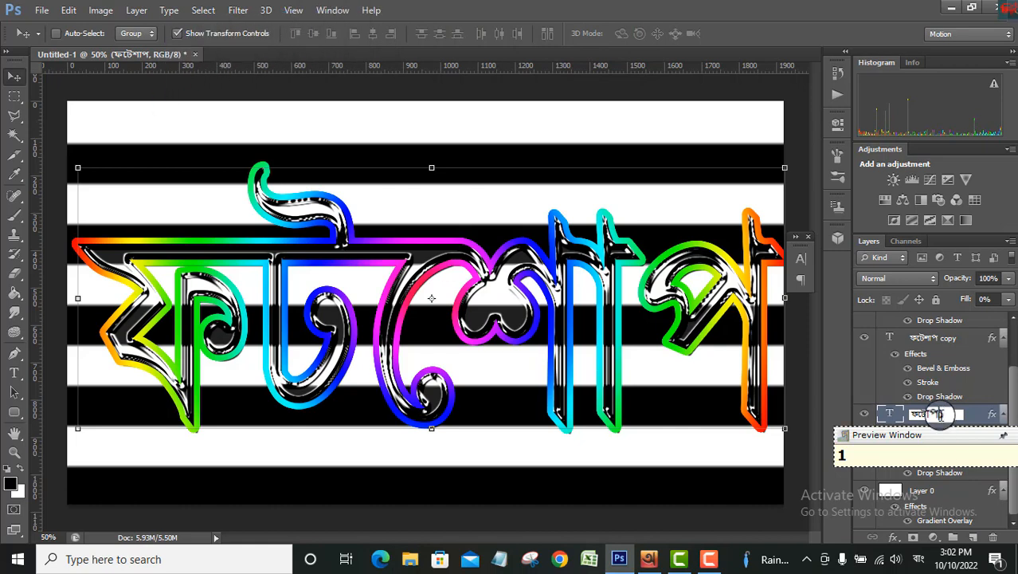
pyautogui.click(941, 416)
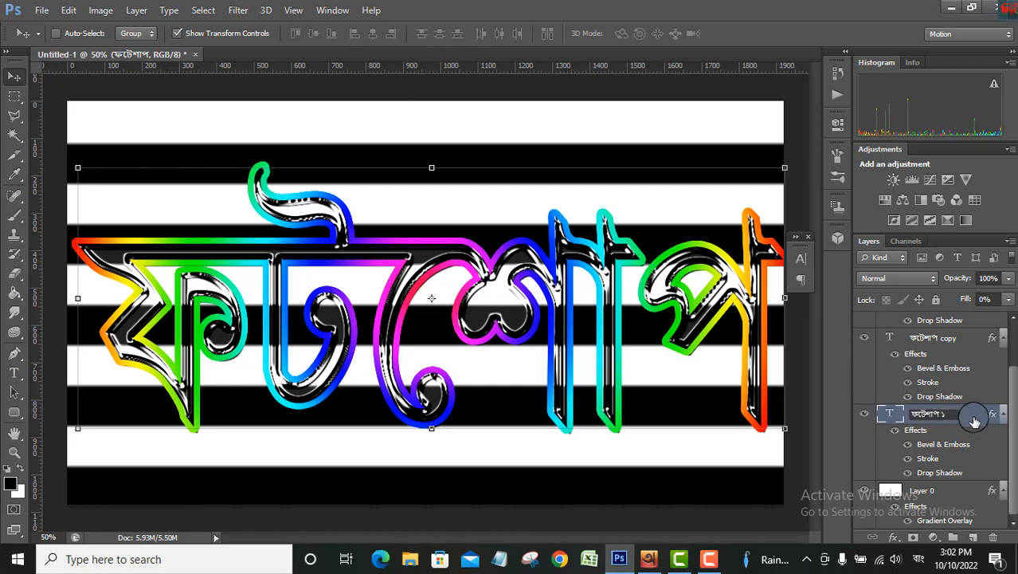
pyautogui.click(974, 418)
# - Rename the first copy of the text layer as ফটেশাপ ২
pyautogui.moveTo(1012, 401); pyautogui.dragTo(990, 329)
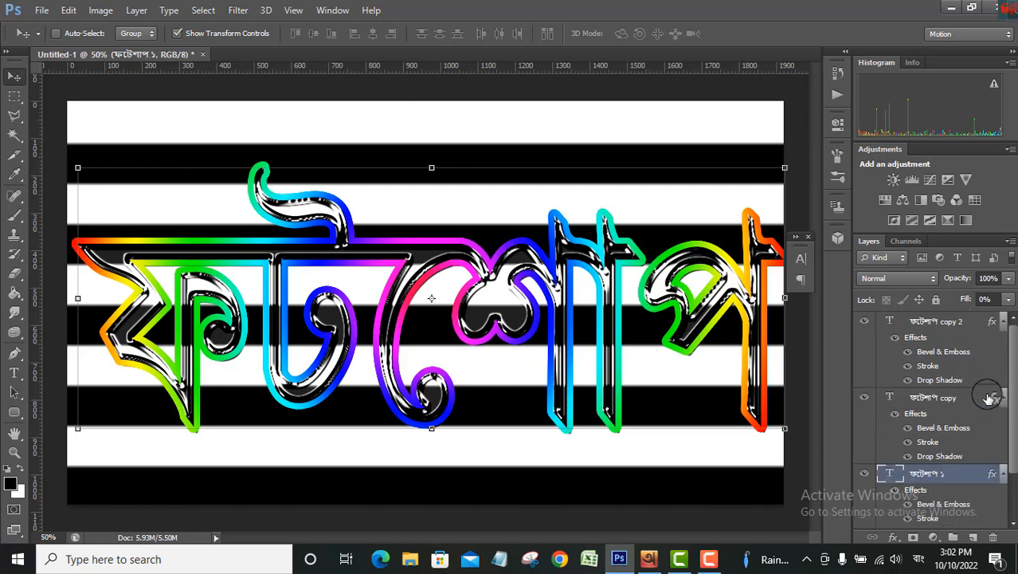
pyautogui.click(953, 401)
pyautogui.click(962, 398)
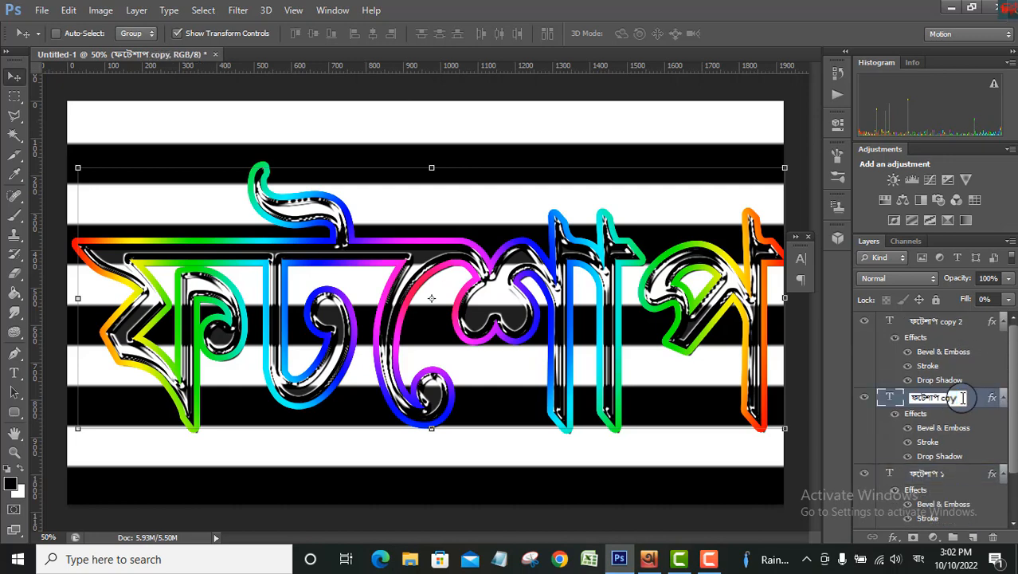
pyautogui.doubleClick(949, 398)
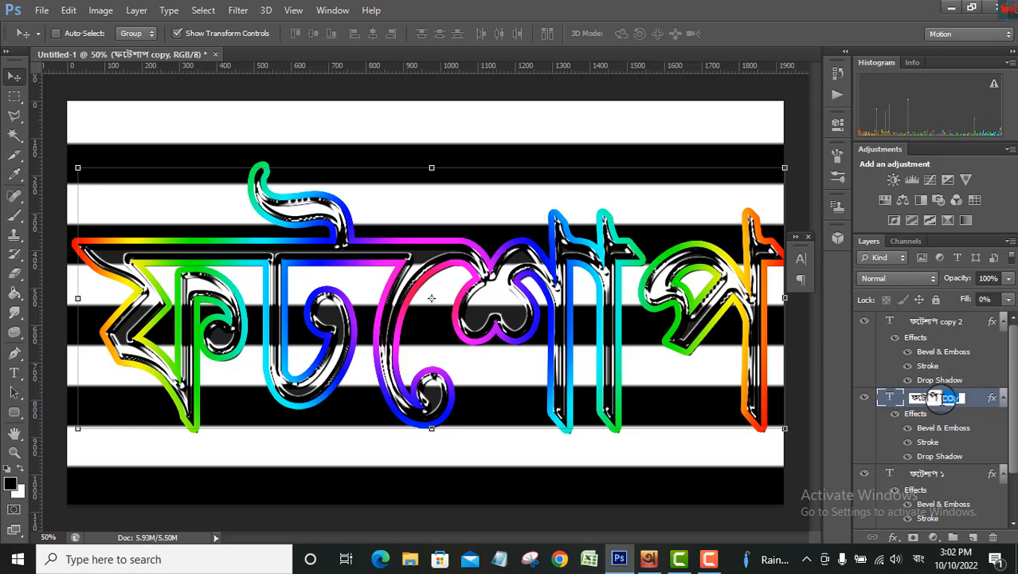
pyautogui.write('2')
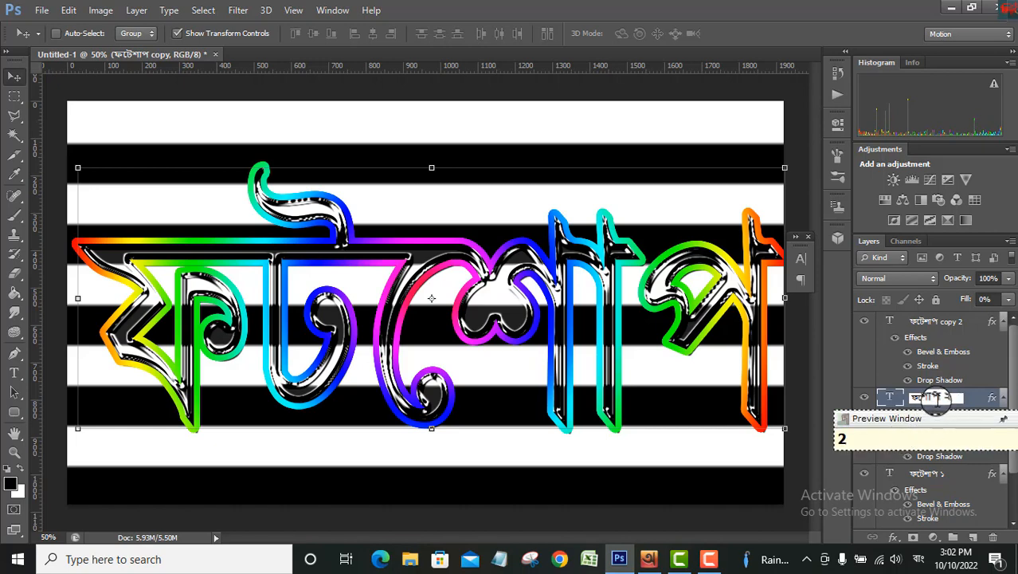
pyautogui.click(942, 399)
pyautogui.click(968, 398)
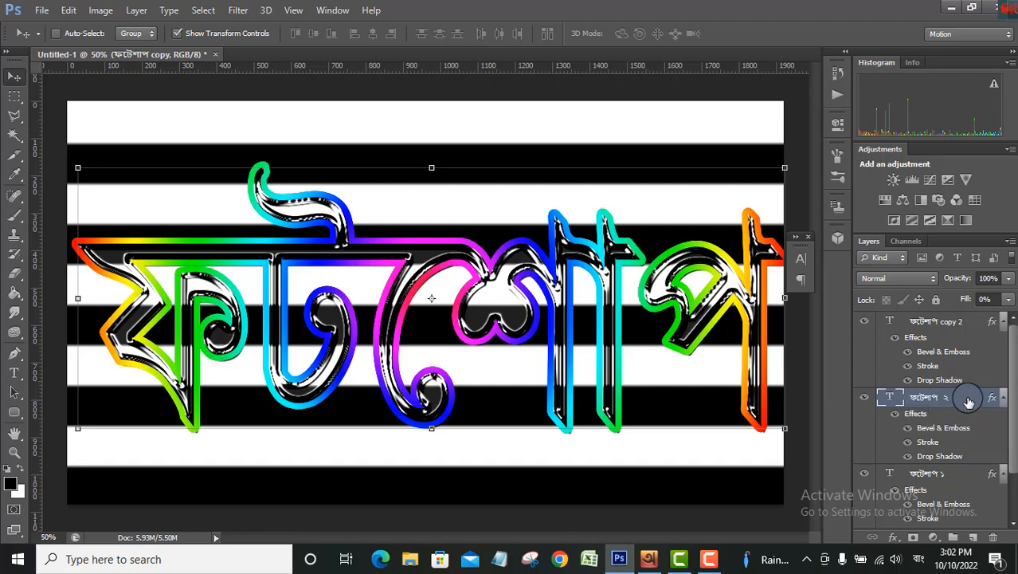
# - Rename the second copy of the text layer as ফটেশাপ ৩
pyautogui.click(967, 323)
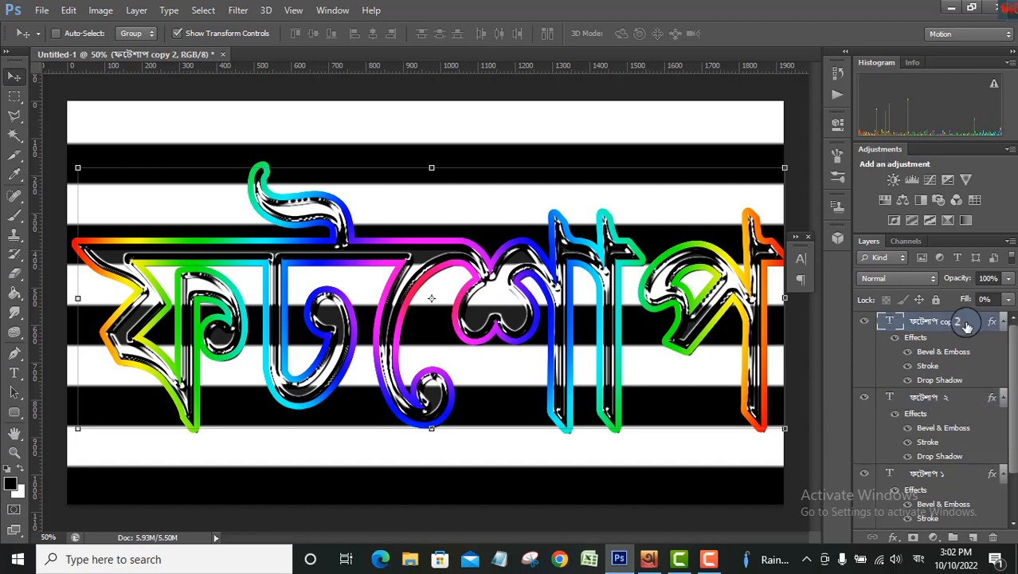
pyautogui.doubleClick(953, 322)
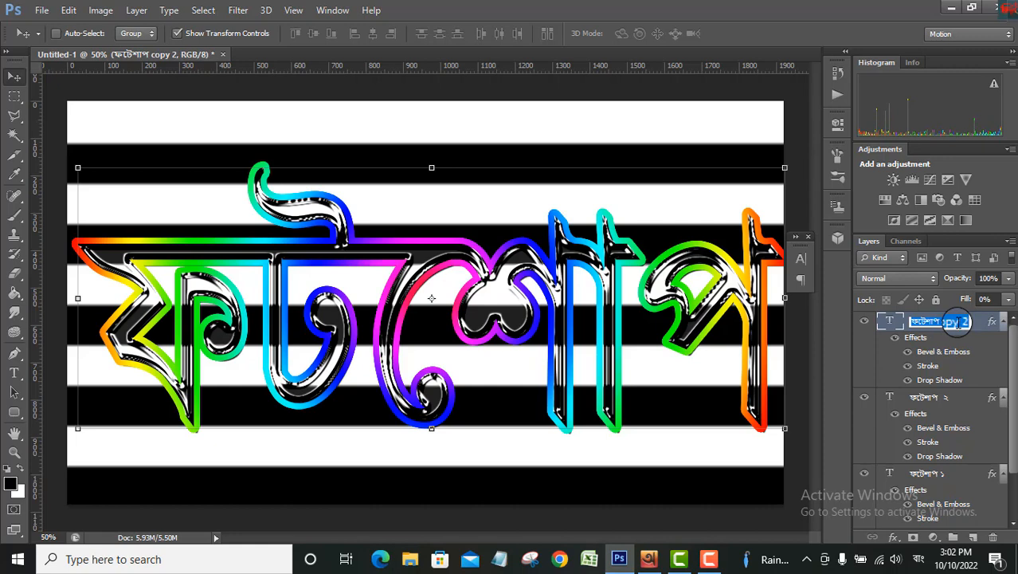
pyautogui.moveTo(940, 323); pyautogui.dragTo(967, 324)
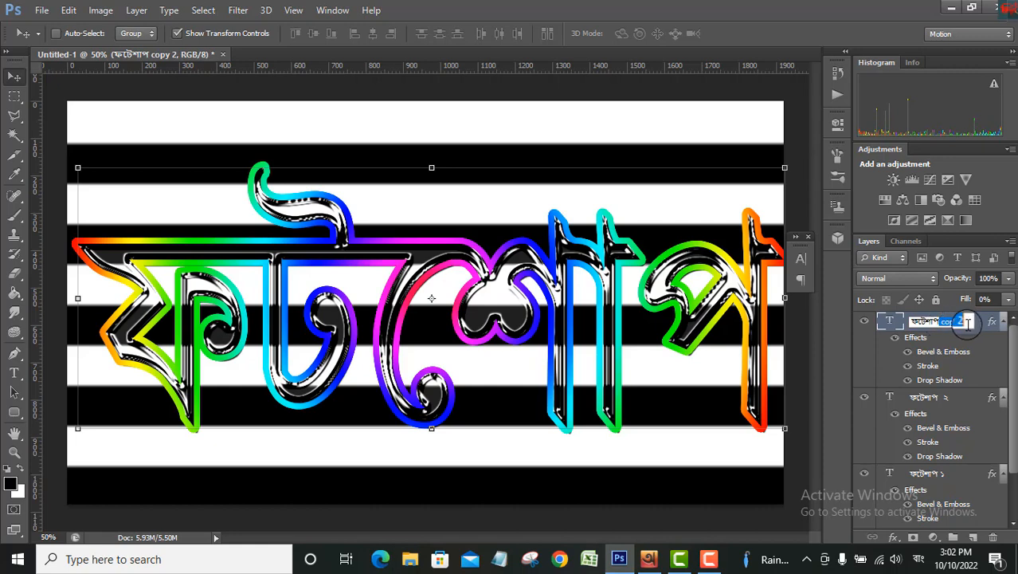
pyautogui.write('3')
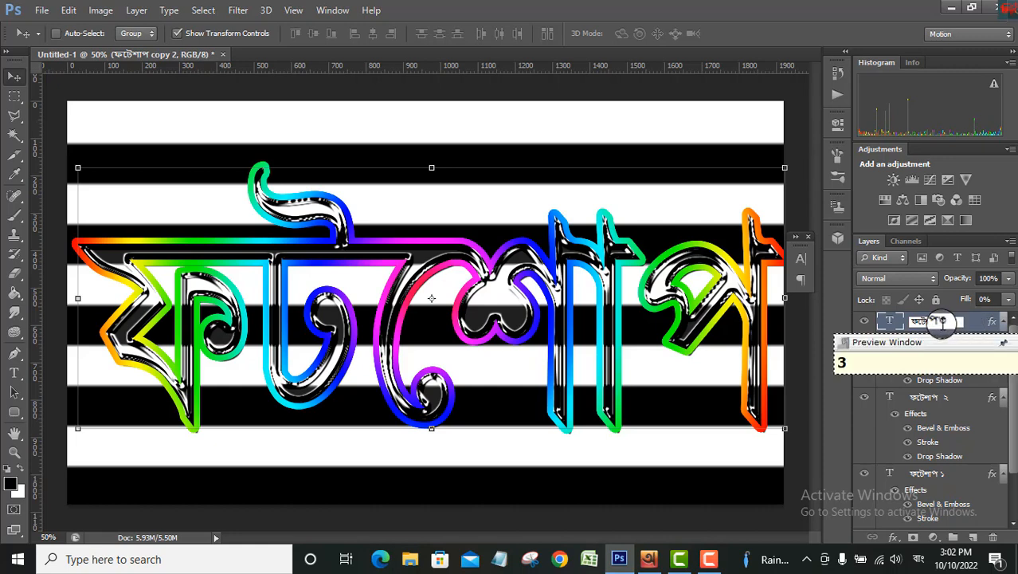
pyautogui.click(942, 321)
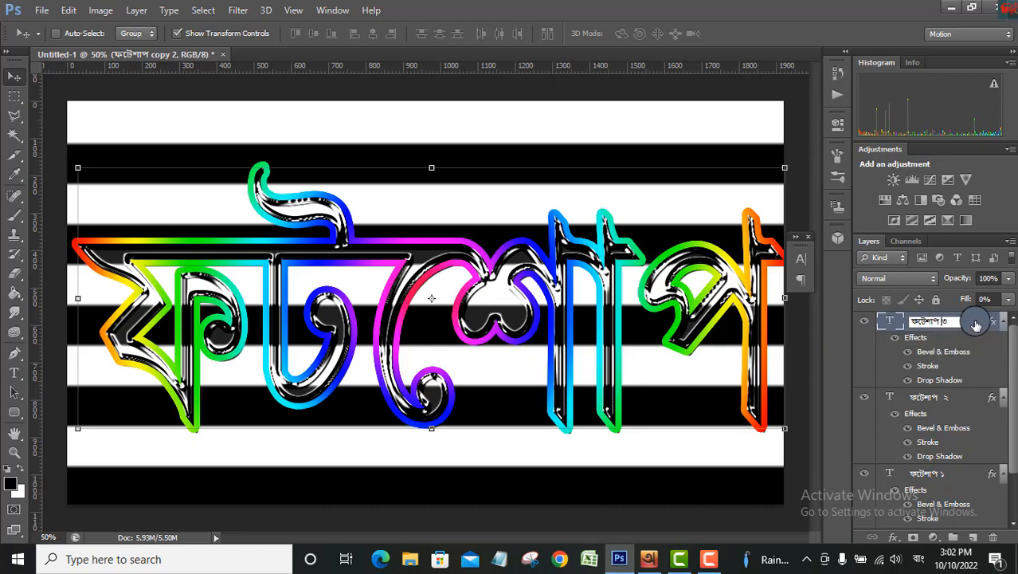
pyautogui.press('Return')
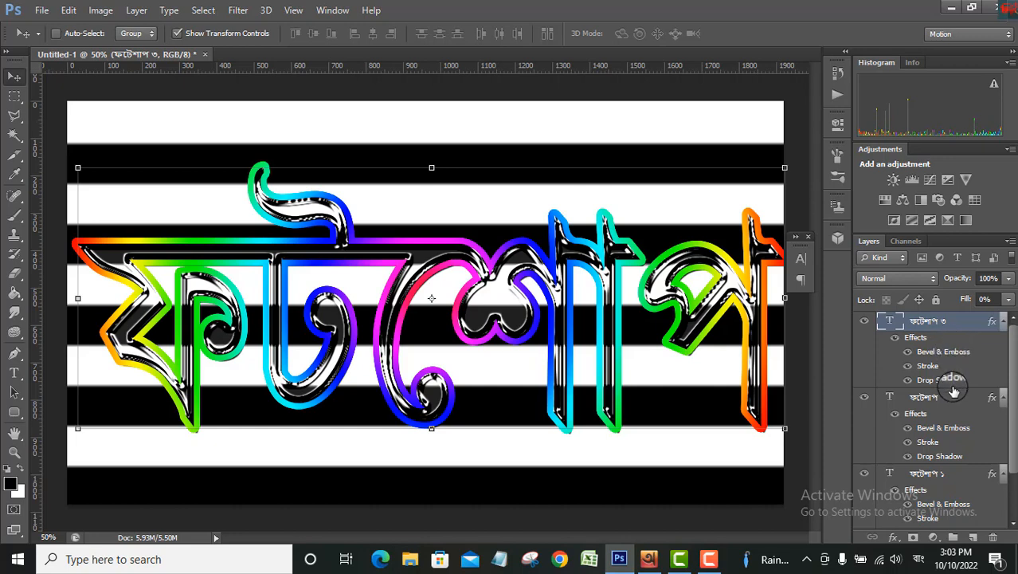
# - Narrow all three Bengali text layers together to about 96.2% width so both ends sit inside the canvas edges
pyautogui.keyDown('shift'); pyautogui.click(951, 475); pyautogui.keyUp('shift')
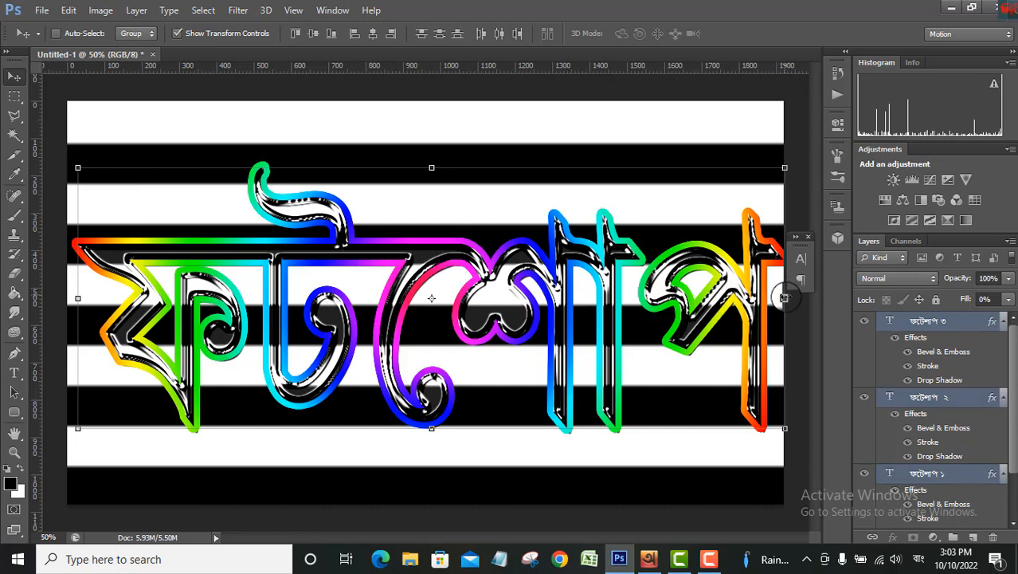
pyautogui.click(785, 297)
pyautogui.moveTo(779, 298); pyautogui.dragTo(765, 298)
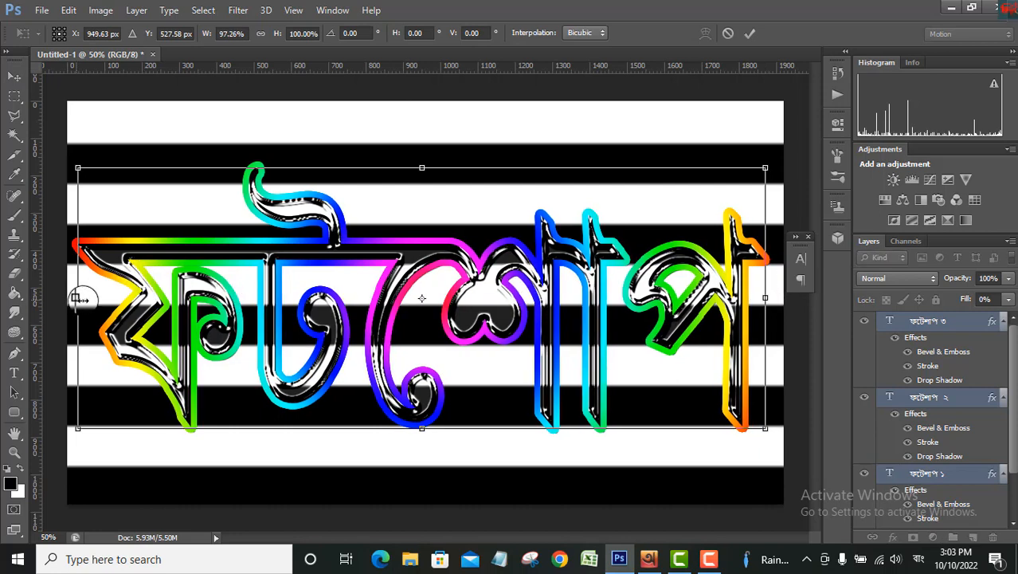
pyautogui.moveTo(78, 298); pyautogui.dragTo(85, 298)
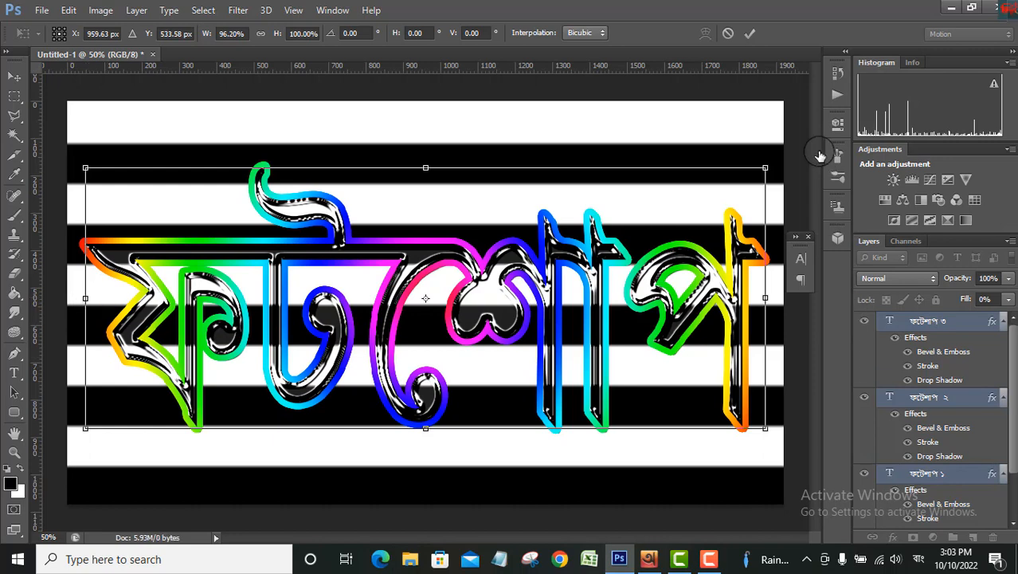
pyautogui.click(750, 33)
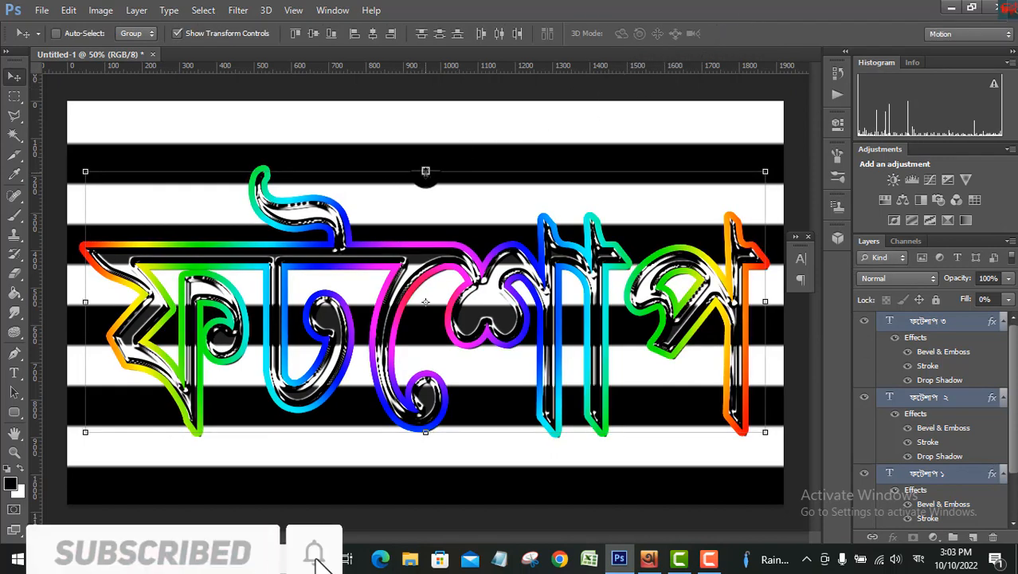
# - Stretch the three text layers vertically to about 104% height and nudge them slightly down to centre them on the canvas
pyautogui.moveTo(425, 172); pyautogui.dragTo(425, 162)
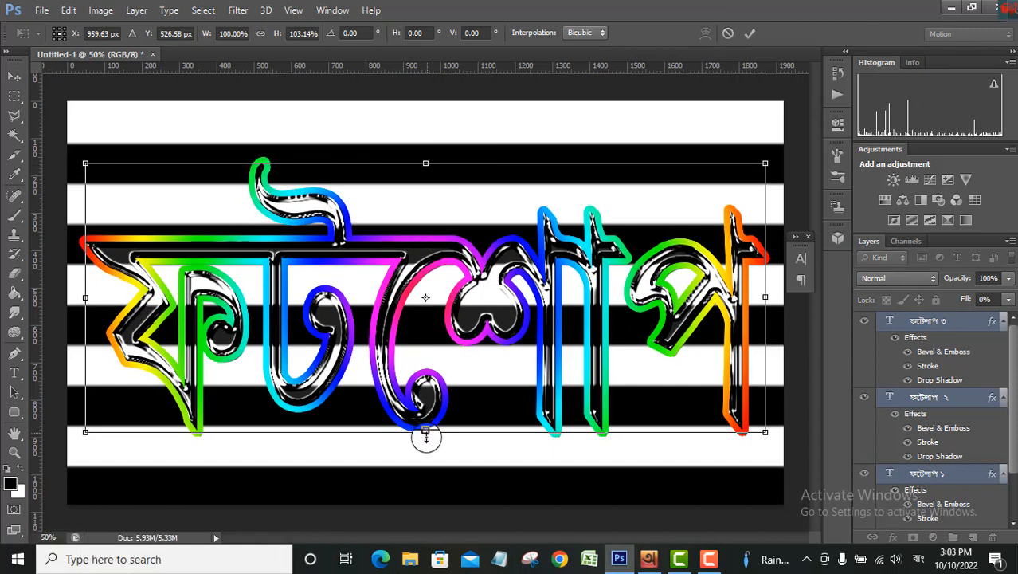
pyautogui.moveTo(426, 438); pyautogui.dragTo(426, 447)
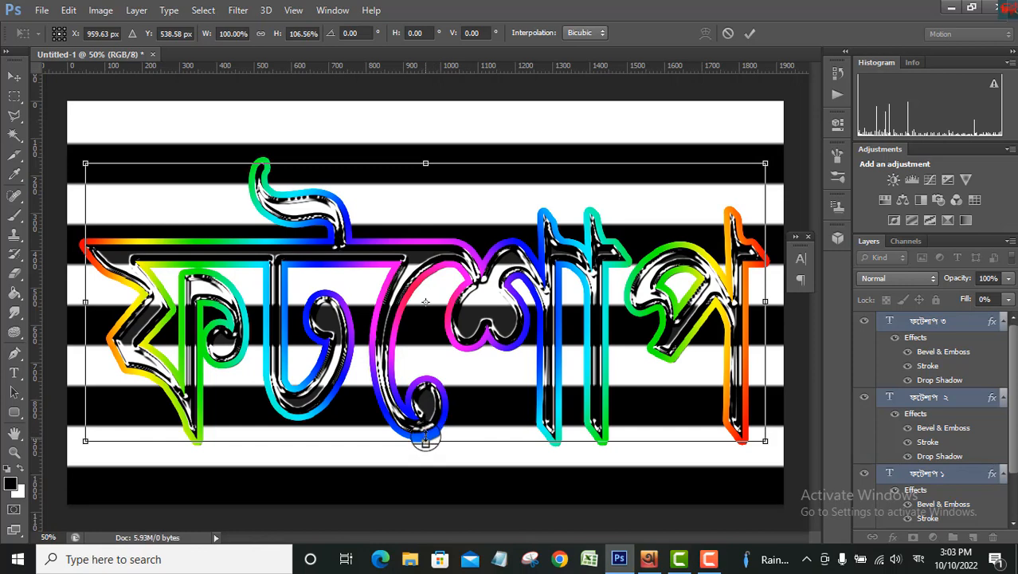
pyautogui.moveTo(426, 440); pyautogui.dragTo(425, 434)
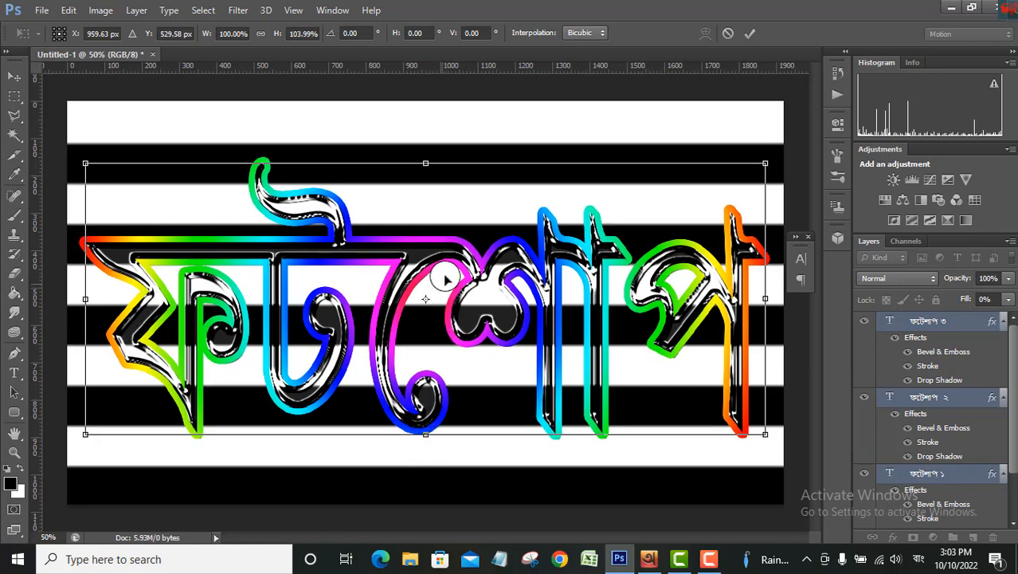
pyautogui.press('Down')
pyautogui.press('Down')
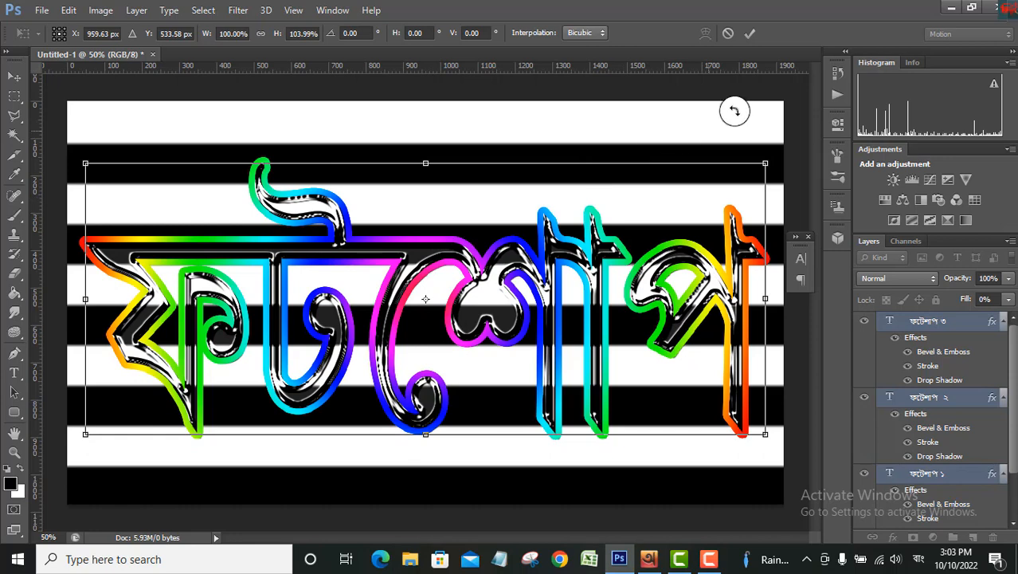
pyautogui.click(753, 32)
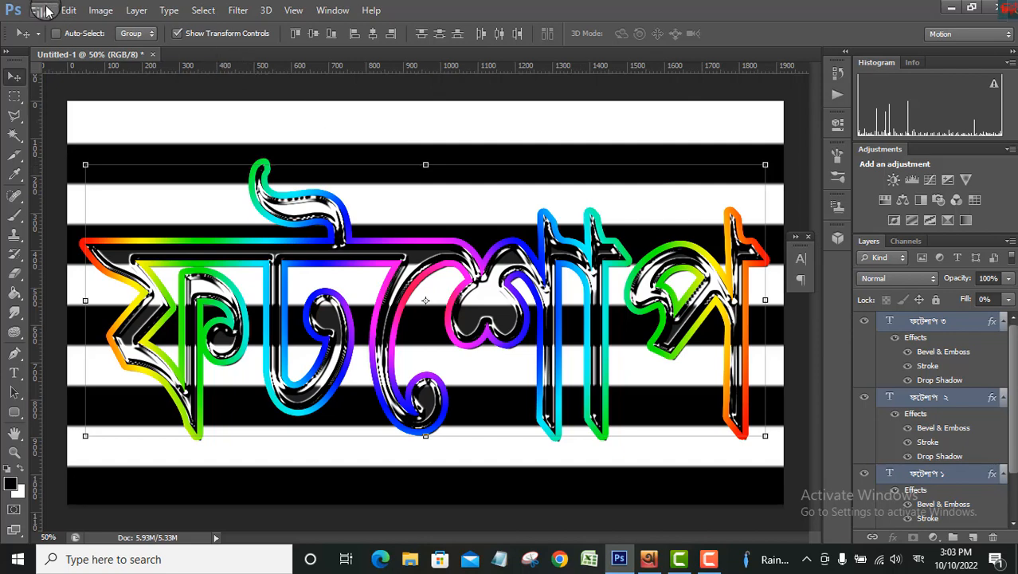
# - Save the document in Downloads as a Photoshop PSD file named photoshop, with layers and Maximize Compatibility kept on
pyautogui.click(44, 10)
pyautogui.click(54, 133)
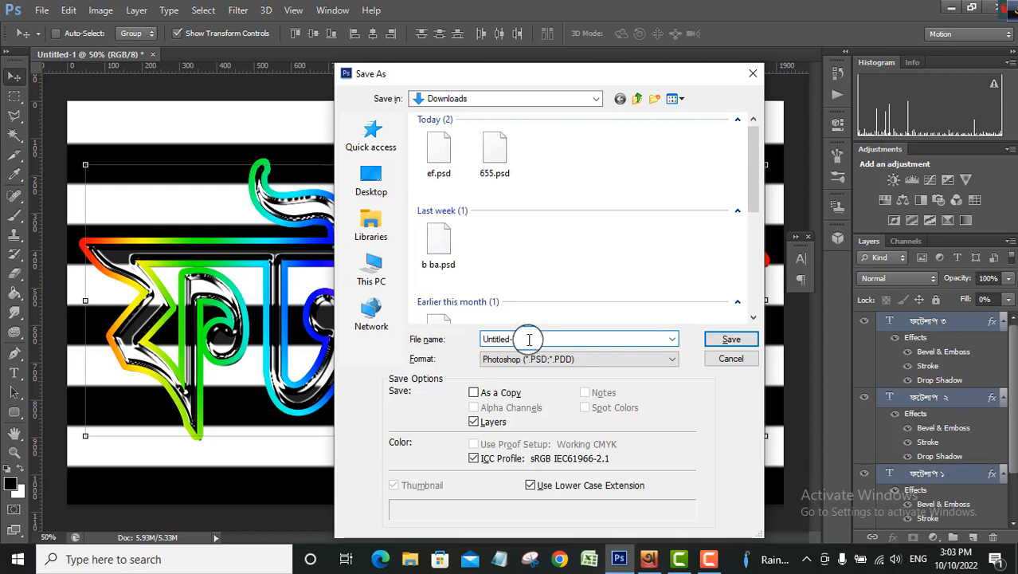
pyautogui.moveTo(529, 340); pyautogui.dragTo(482, 339)
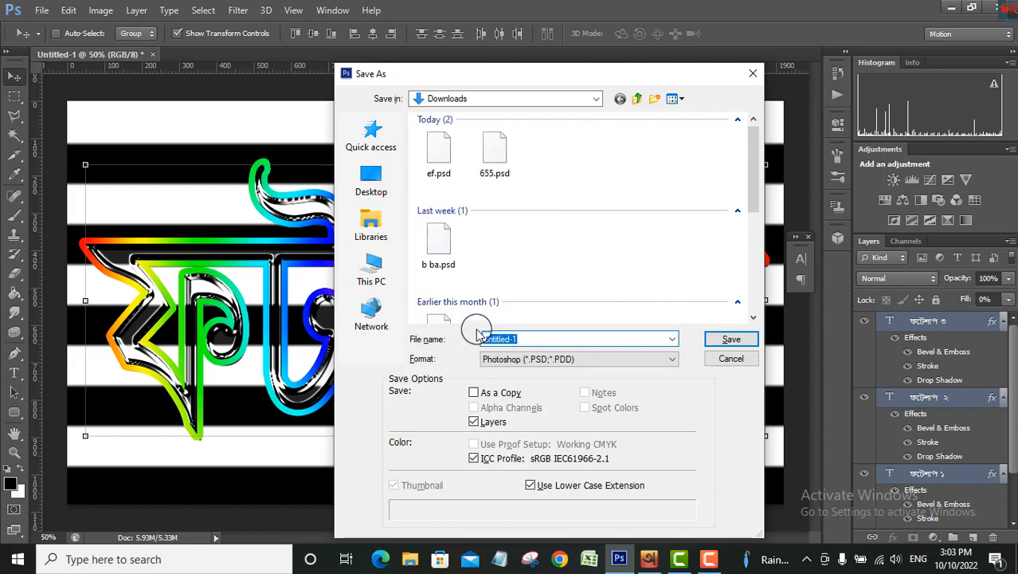
pyautogui.press('BackSpace')
pyautogui.write('ho')
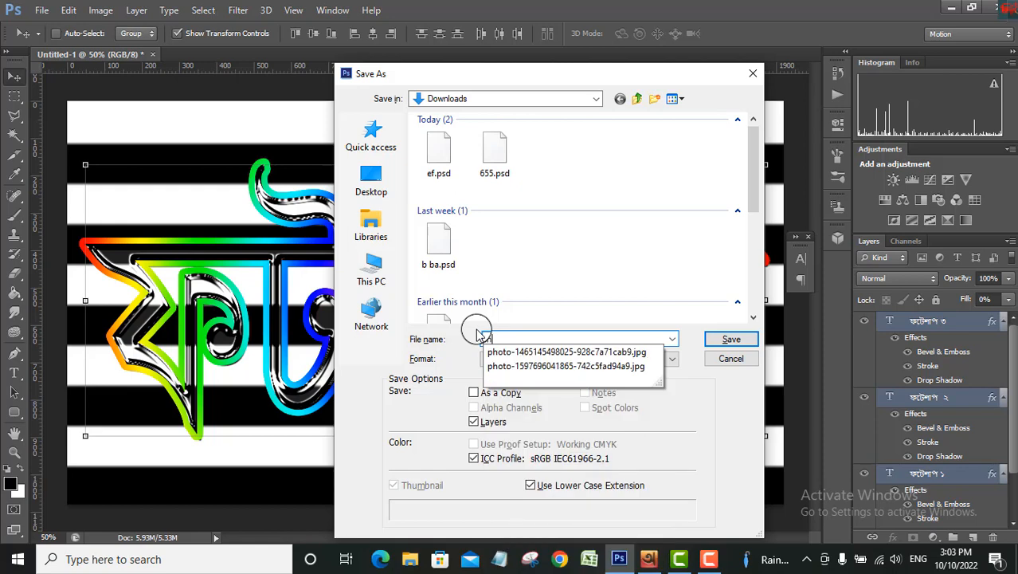
pyautogui.write('tos')
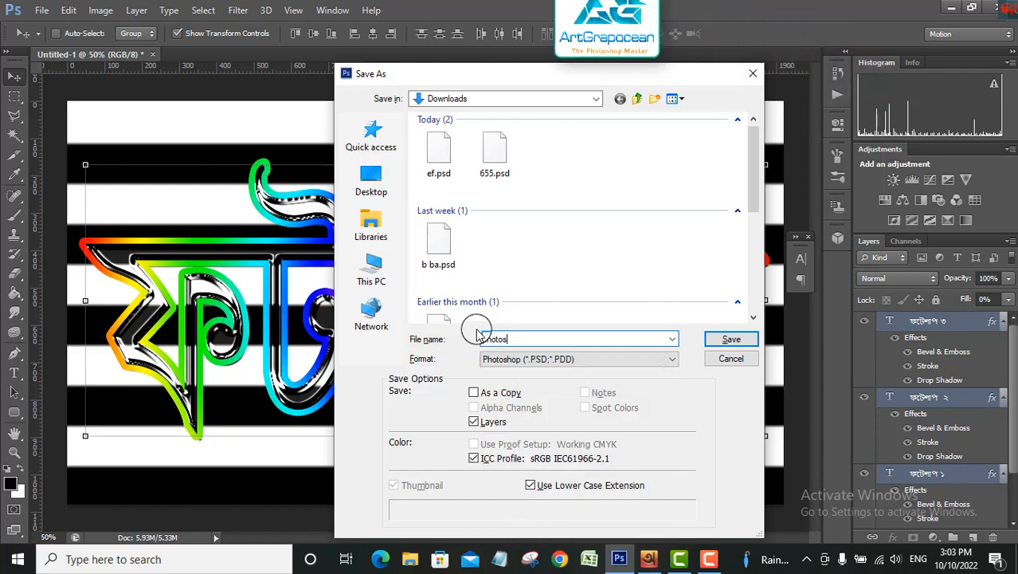
pyautogui.write('hop')
pyautogui.click(731, 340)
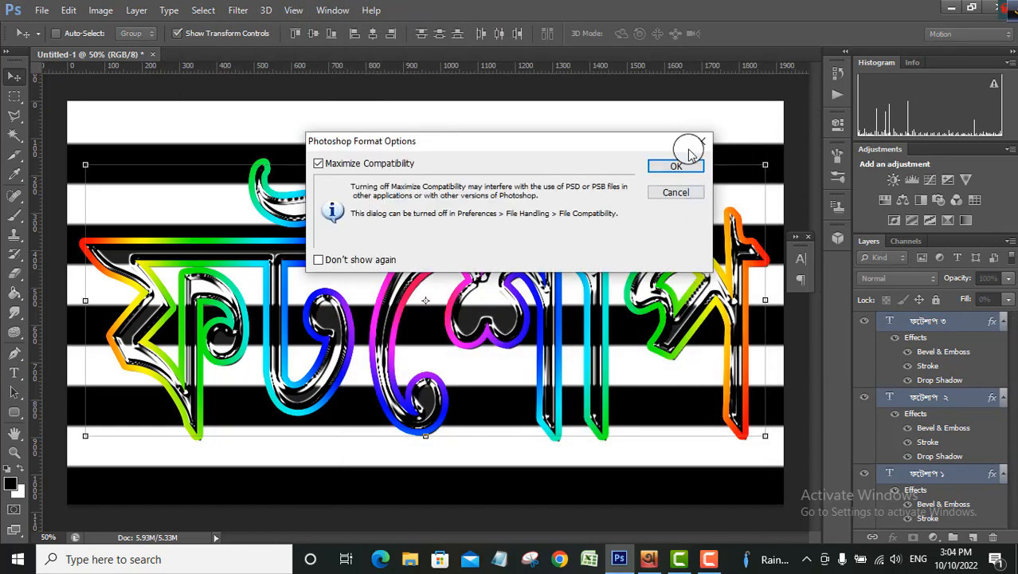
pyautogui.click(677, 168)
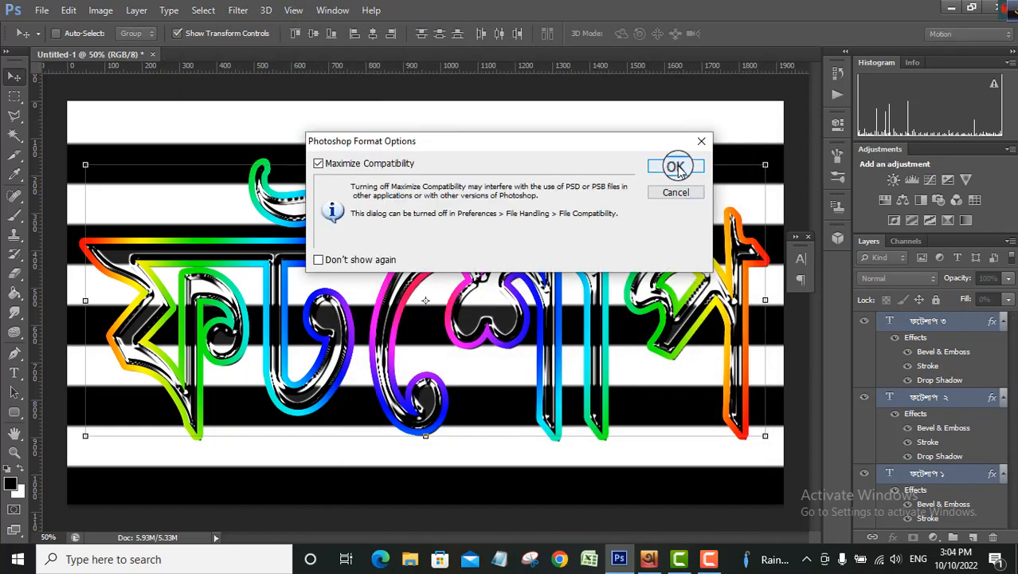